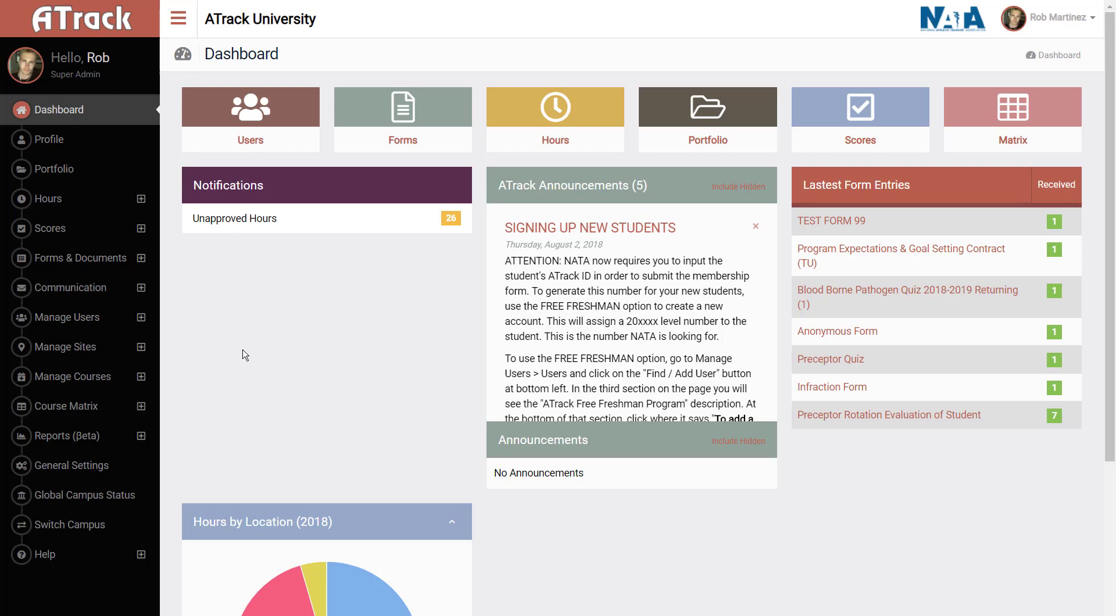
Step: Create an active course matrix version for the 2020 Standards edition, titled "2020 MSAT Standards" and described as "For new program starting August 2020"
left_click(64, 407)
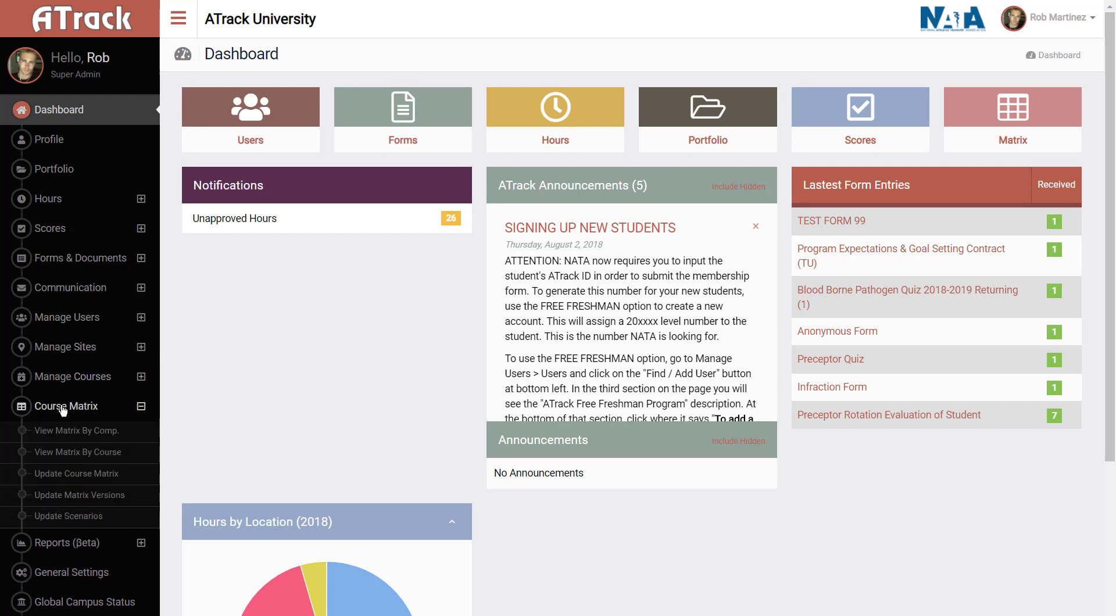
left_click(106, 500)
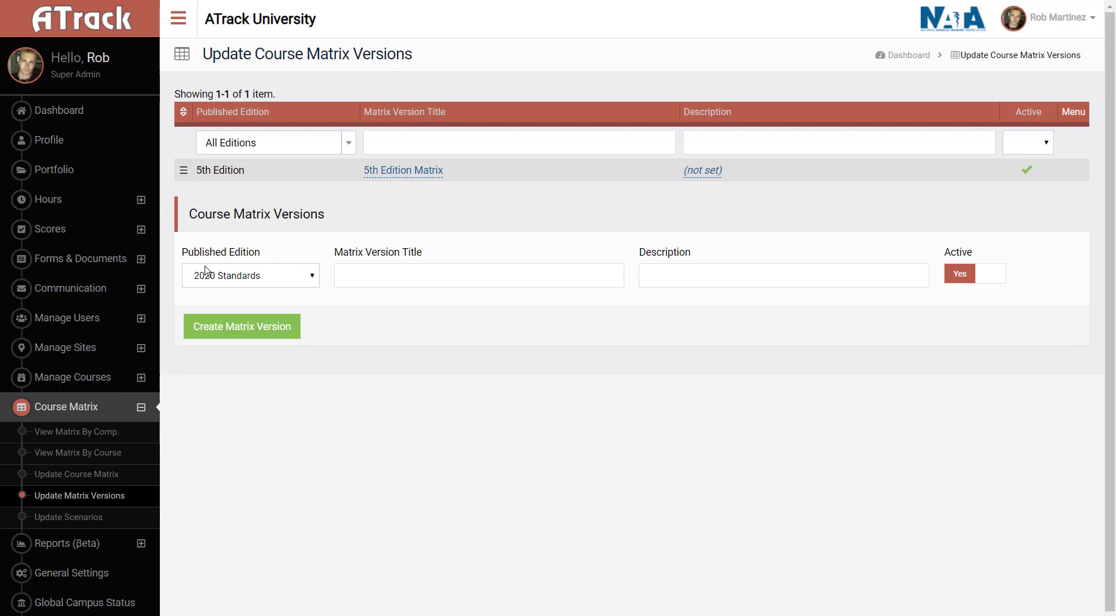
left_click(269, 277)
left_click(221, 297)
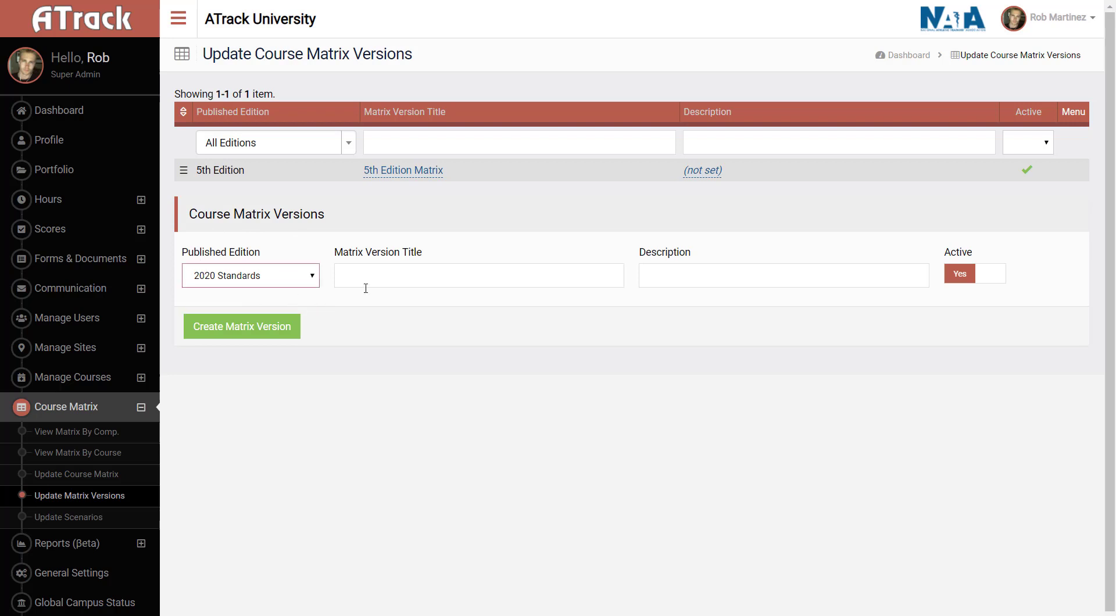
left_click(372, 277)
left_click(373, 296)
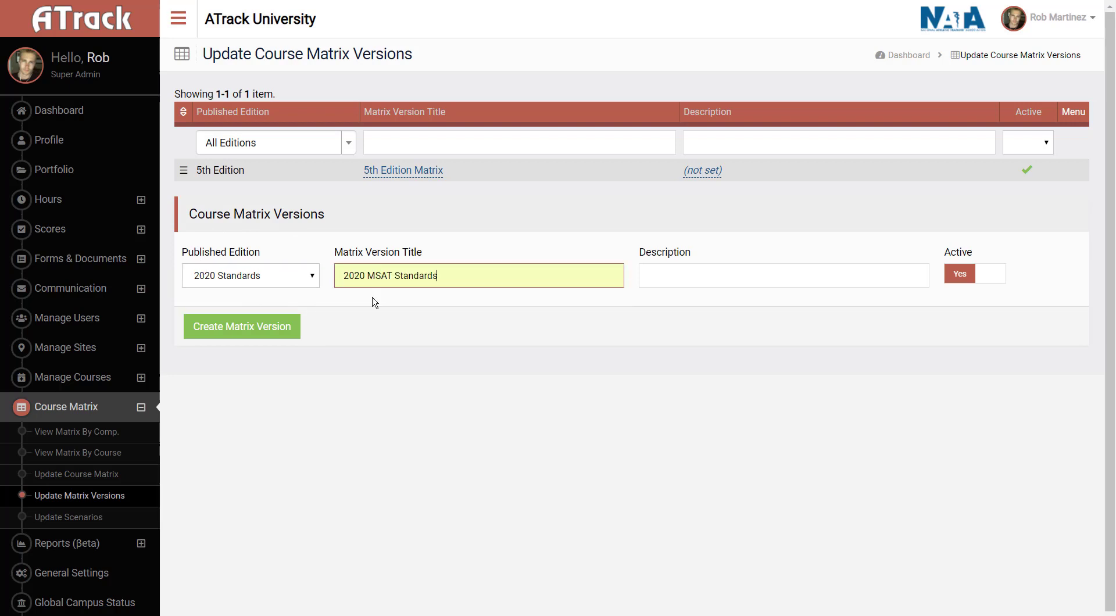
left_click(683, 283)
left_click(689, 297)
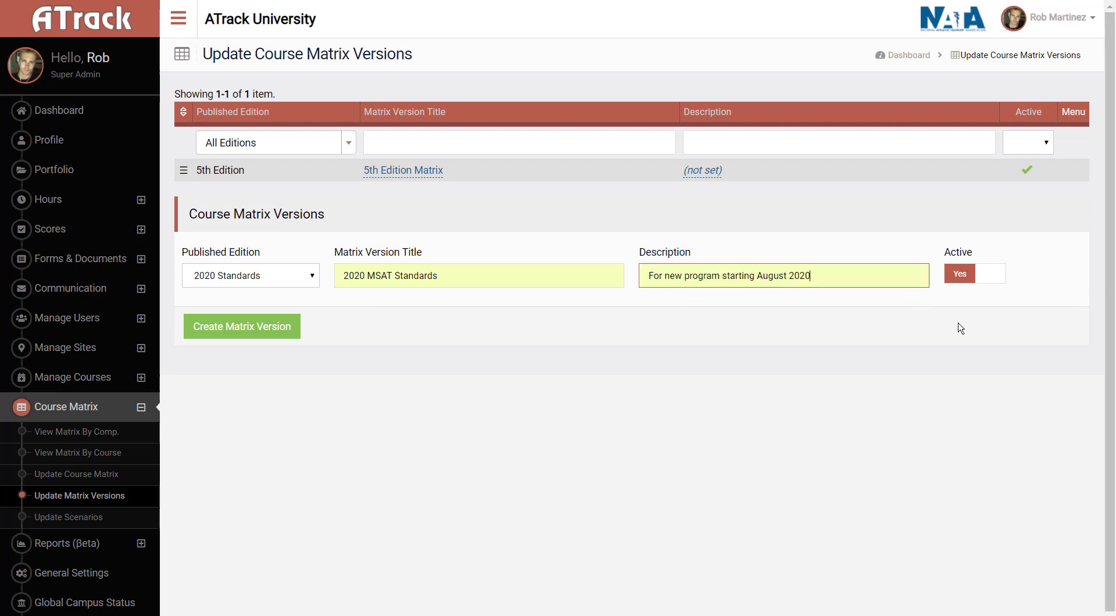
left_click(970, 281)
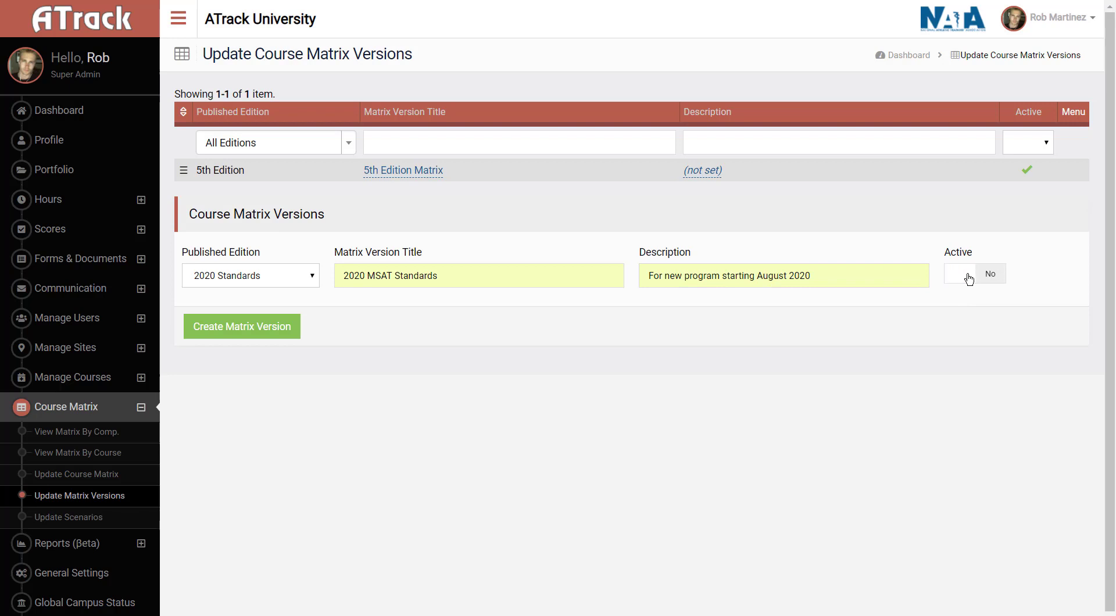
left_click(970, 279)
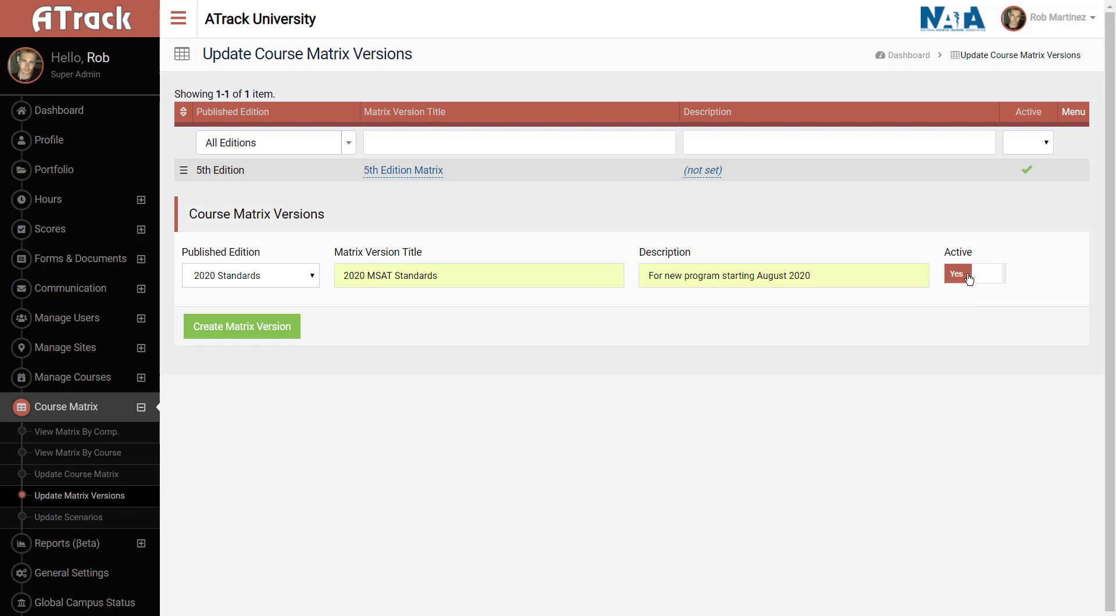
left_click(241, 327)
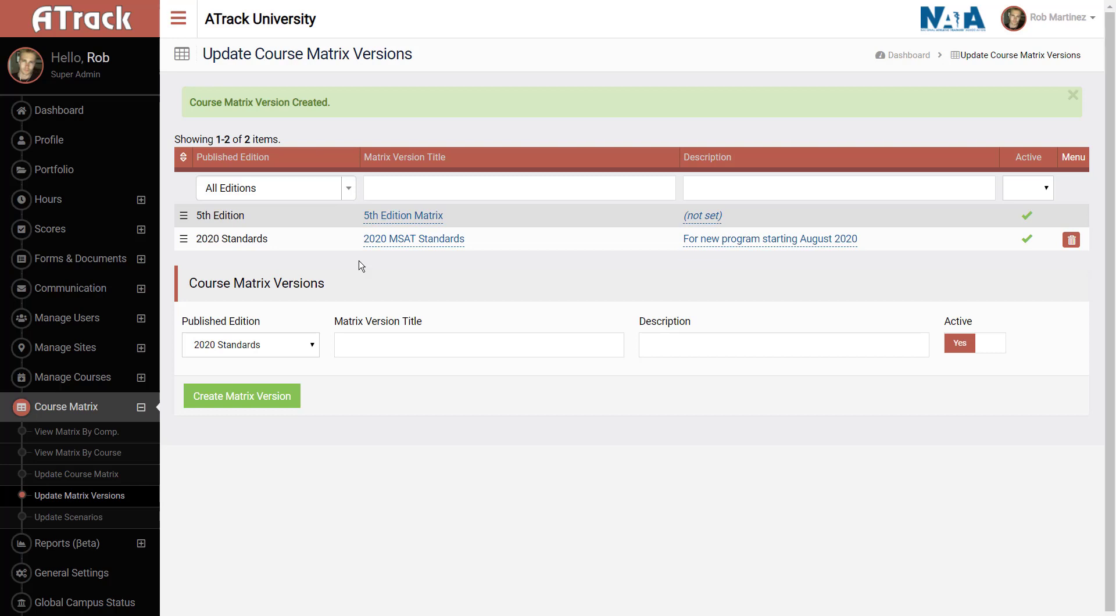
Step: Add a passing score rating with code 4 and description "Able to Teach Others" to the 2020 MSAT Standards matrix version
left_click(64, 230)
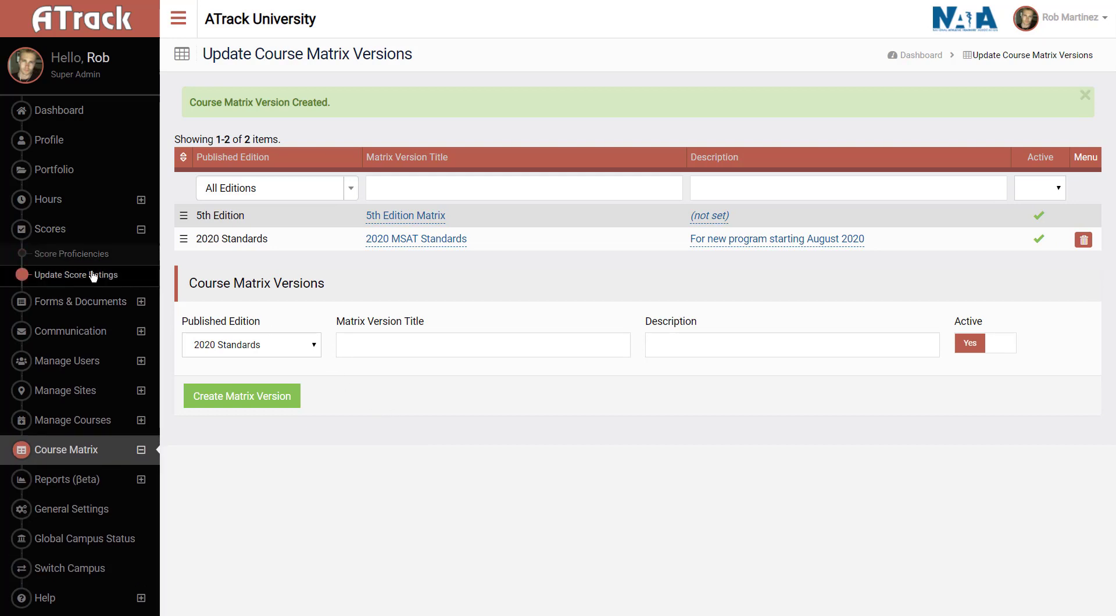
left_click(93, 276)
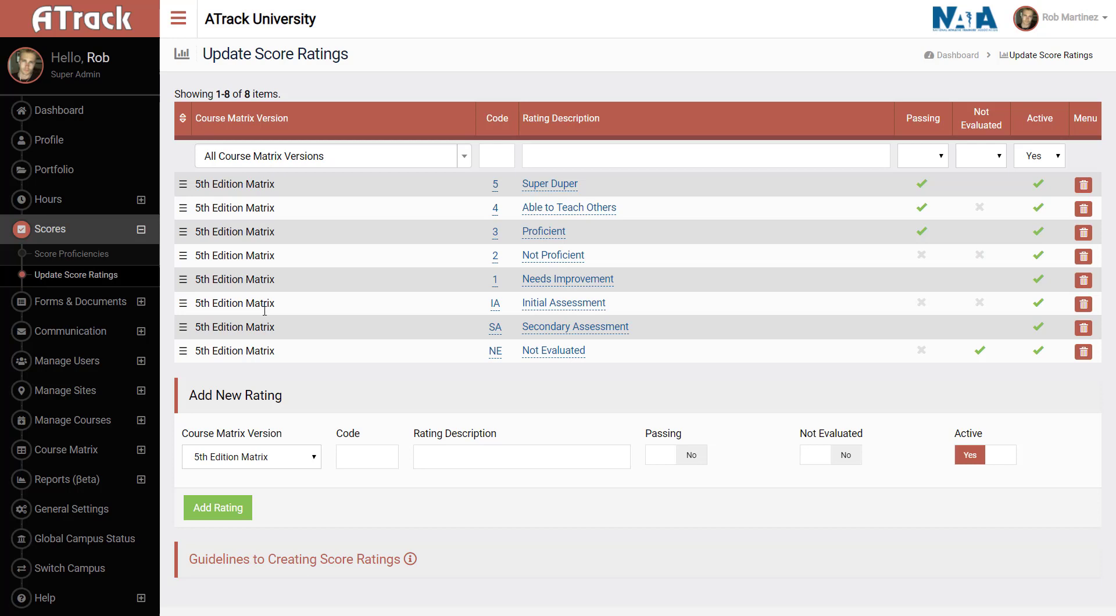
left_click(314, 463)
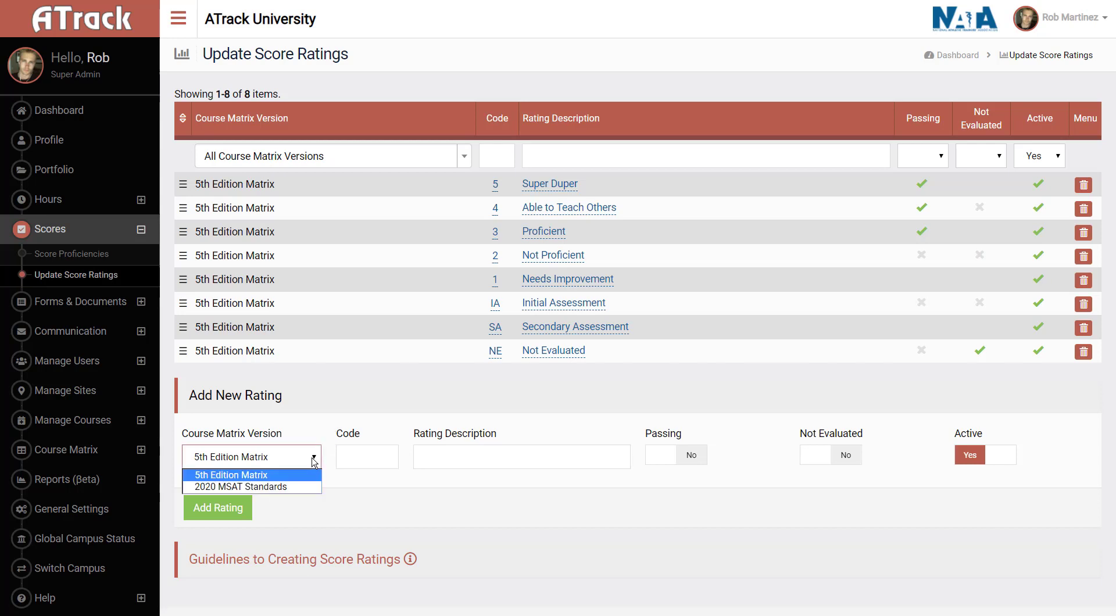
left_click(233, 487)
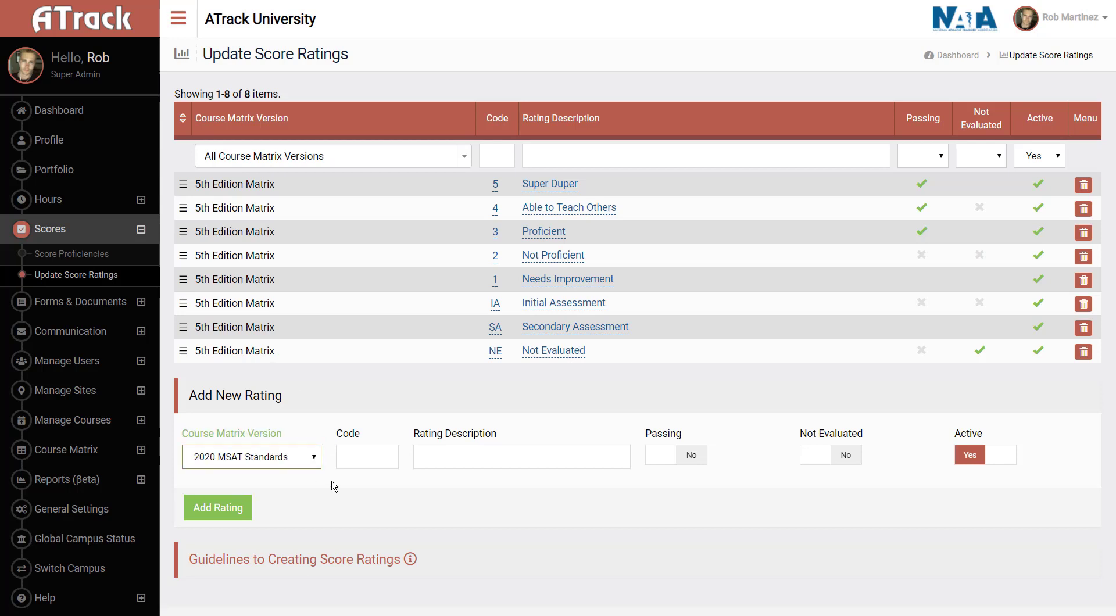
left_click(352, 455)
left_click(349, 491)
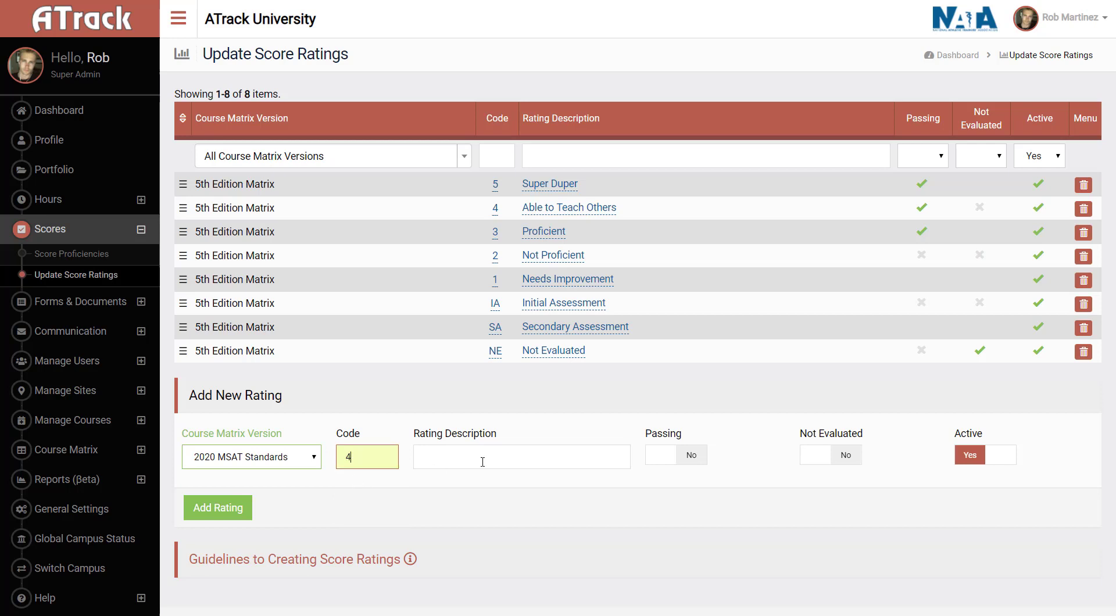
left_click(482, 462)
key("Down")
key("Down")
key("Down")
key("Down")
key("Down")
key("Return")
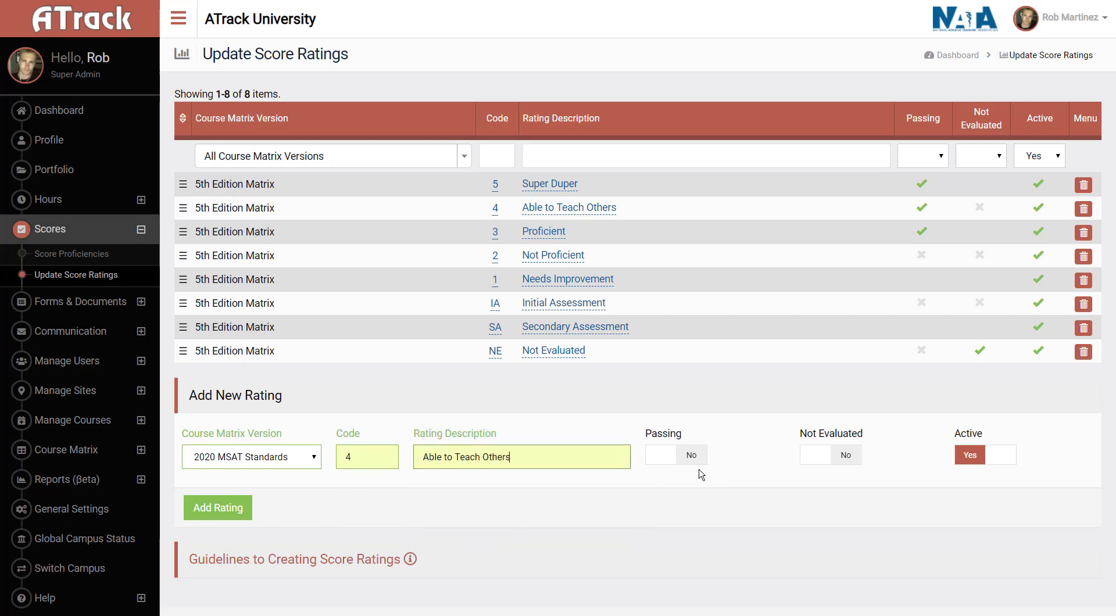
left_click(678, 459)
left_click(213, 511)
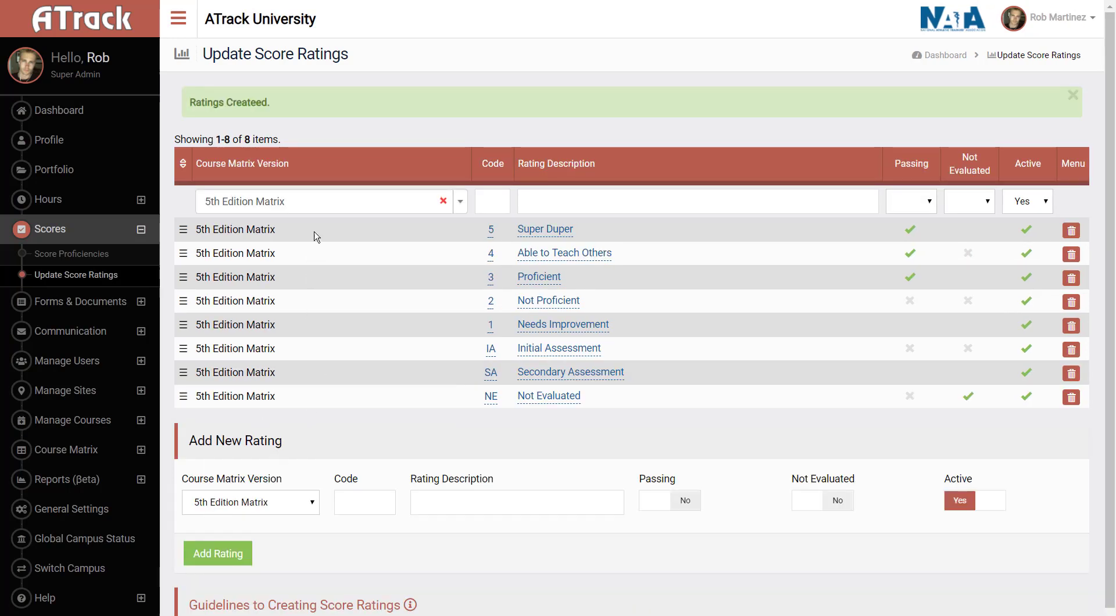
Step: Filter the score ratings list to the 2020 MSAT Standards matrix version
left_click(443, 201)
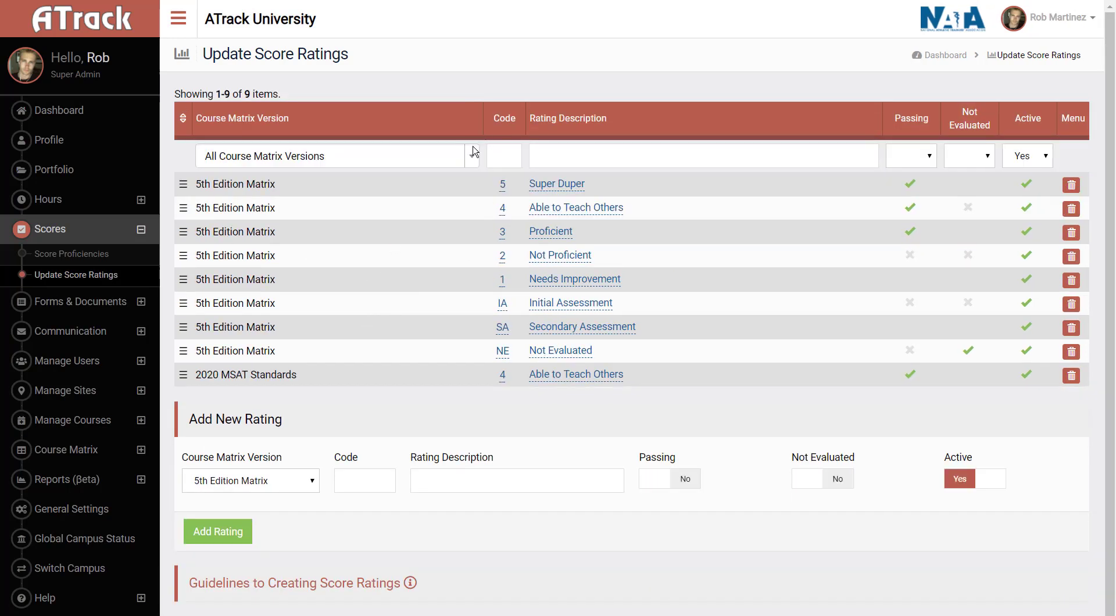
left_click(476, 160)
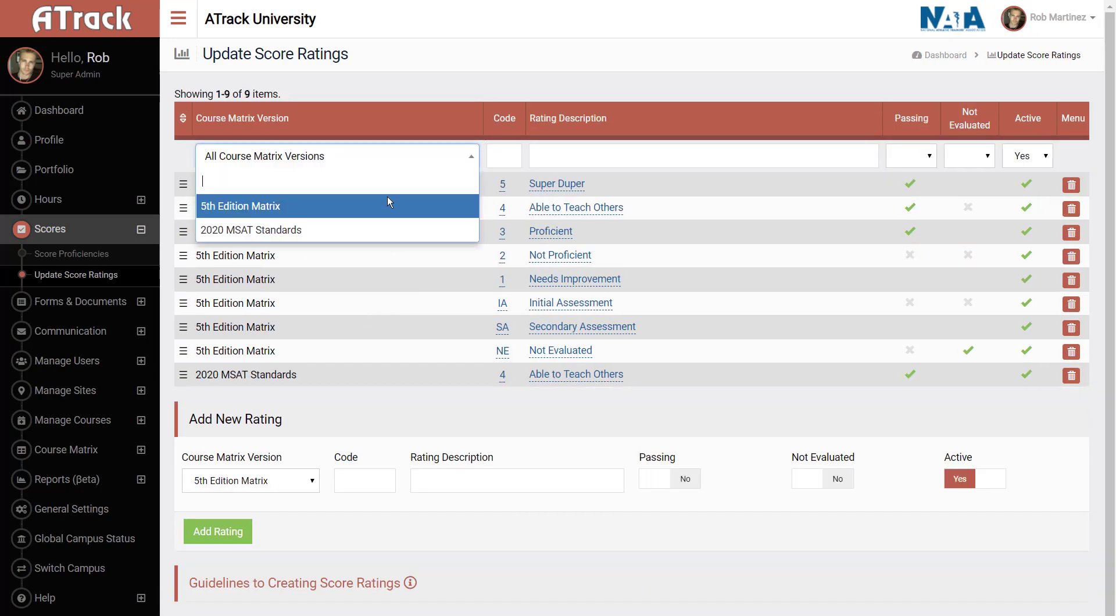
left_click(230, 231)
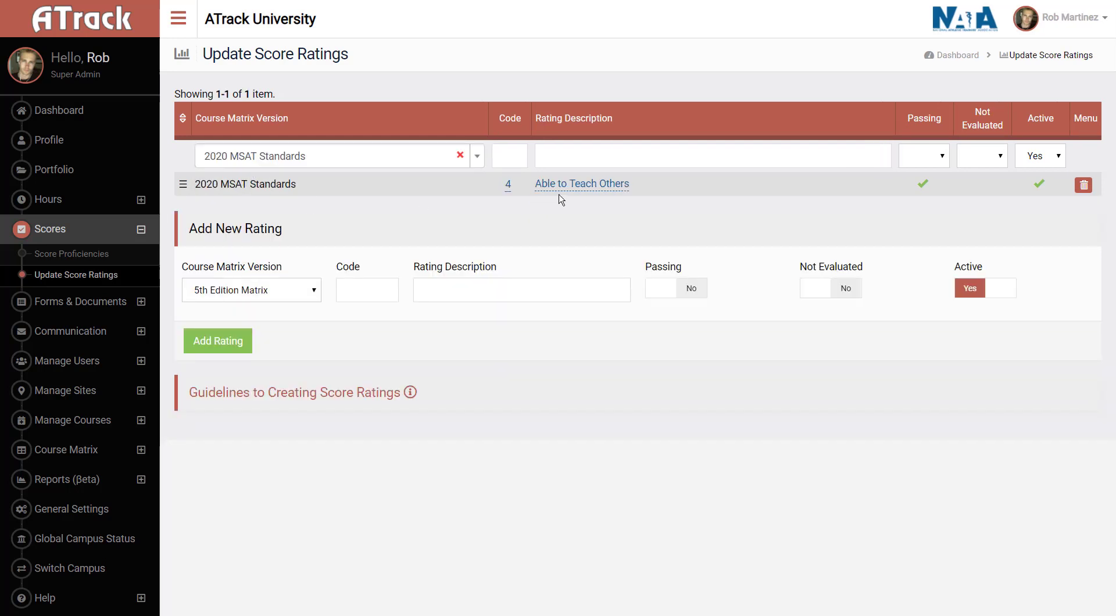
Step: Add a passing score rating with code 3 and description "Proficient" to the 2020 MSAT Standards matrix version
left_click(311, 290)
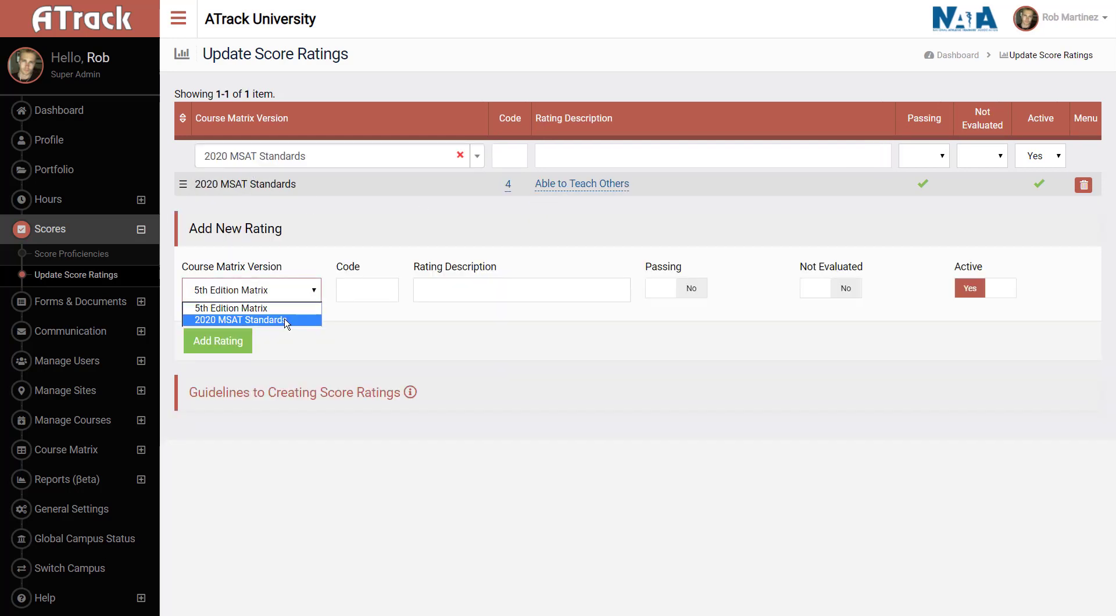
left_click(308, 317)
left_click(363, 296)
left_click(356, 326)
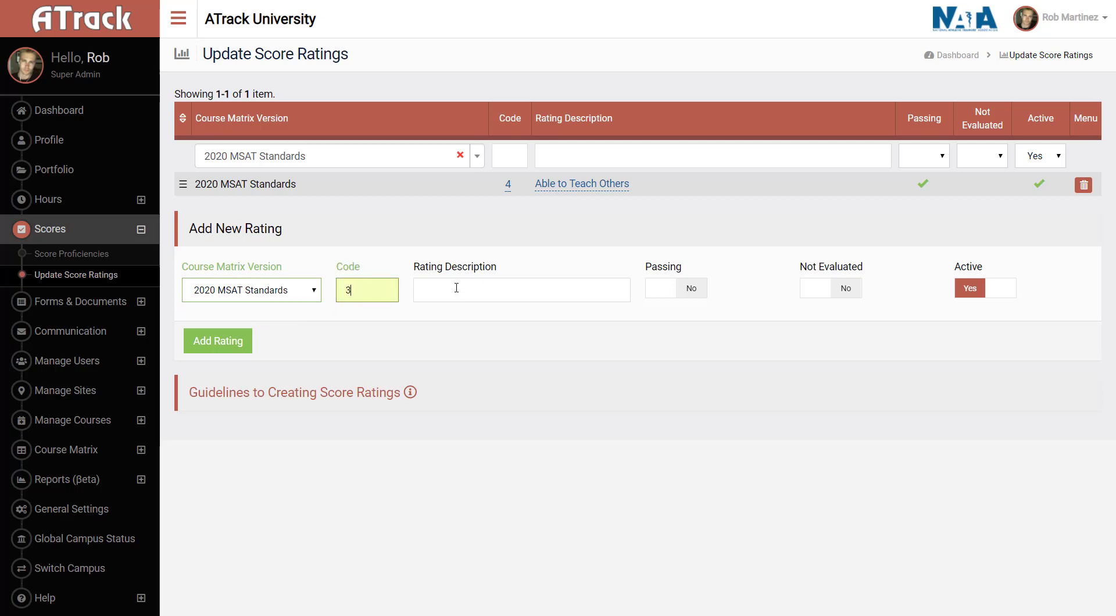
left_click(456, 289)
left_click(454, 346)
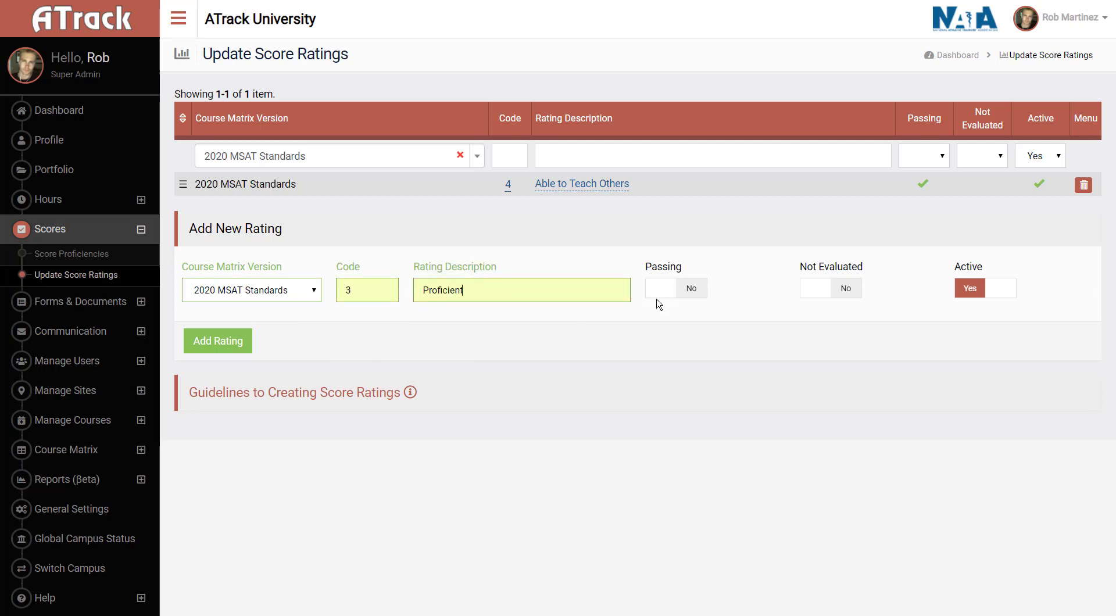
left_click(668, 288)
left_click(199, 352)
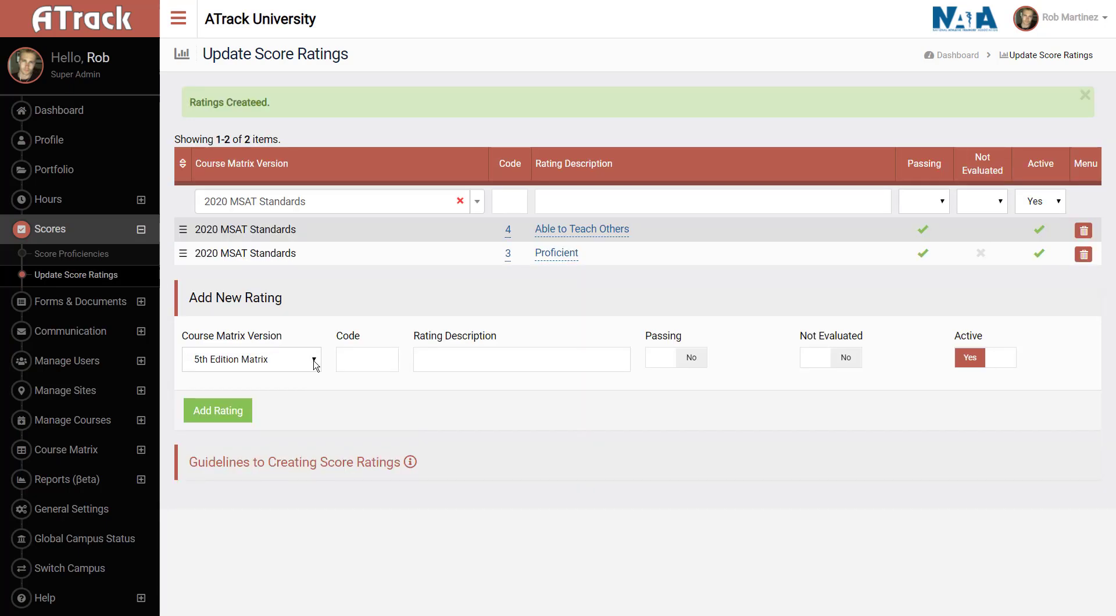
Step: Add a non-passing score rating with code 2 and description "Not Proficient" to the 2020 MSAT Standards matrix version
left_click(309, 365)
left_click(314, 388)
left_click(353, 359)
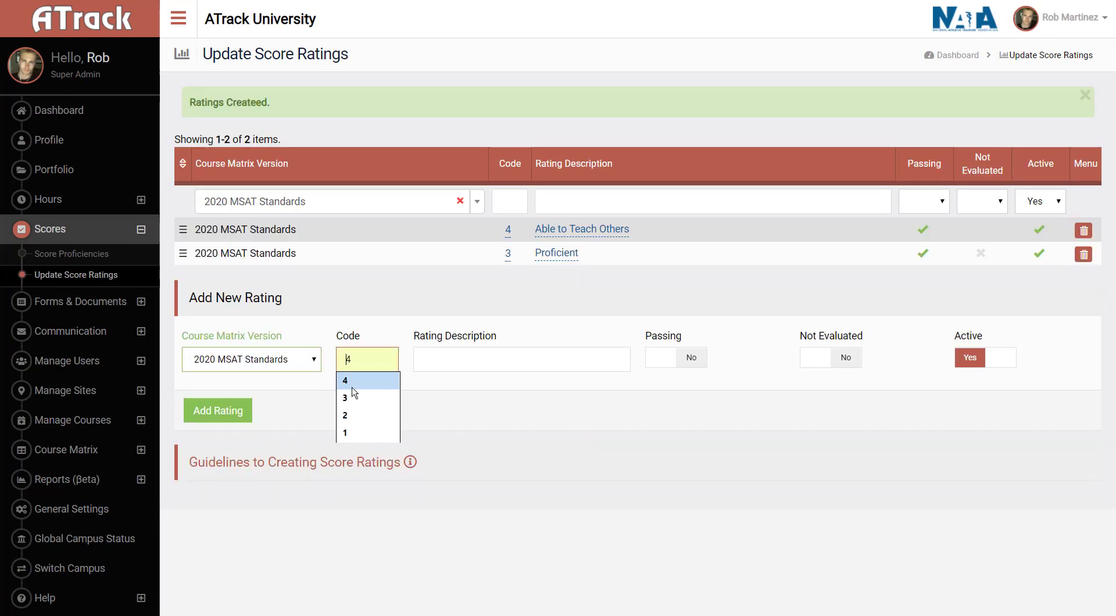
left_click(360, 415)
left_click(439, 360)
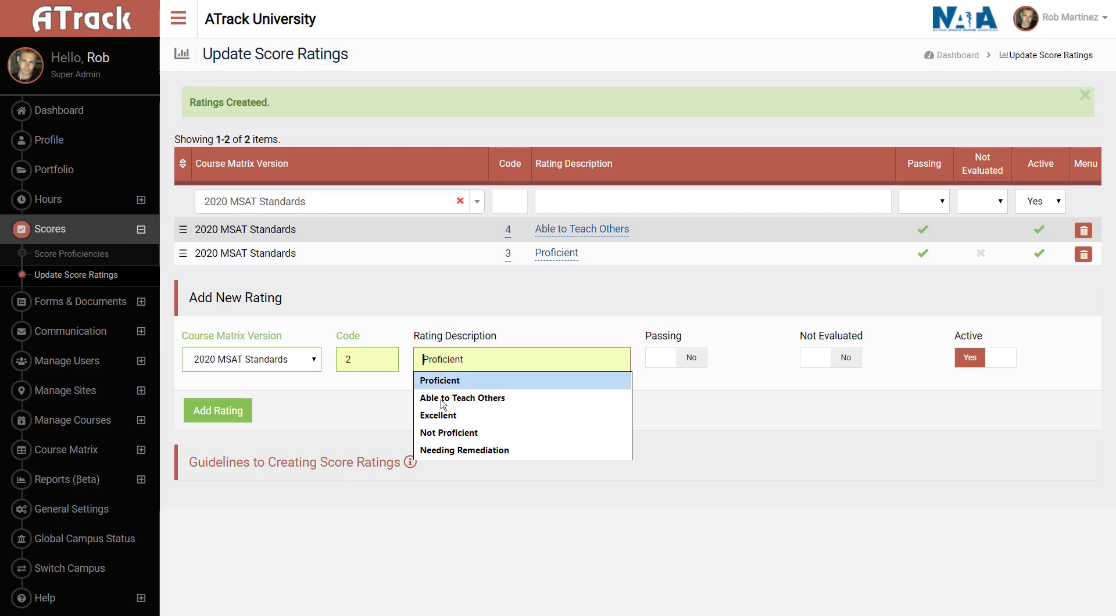
left_click(447, 435)
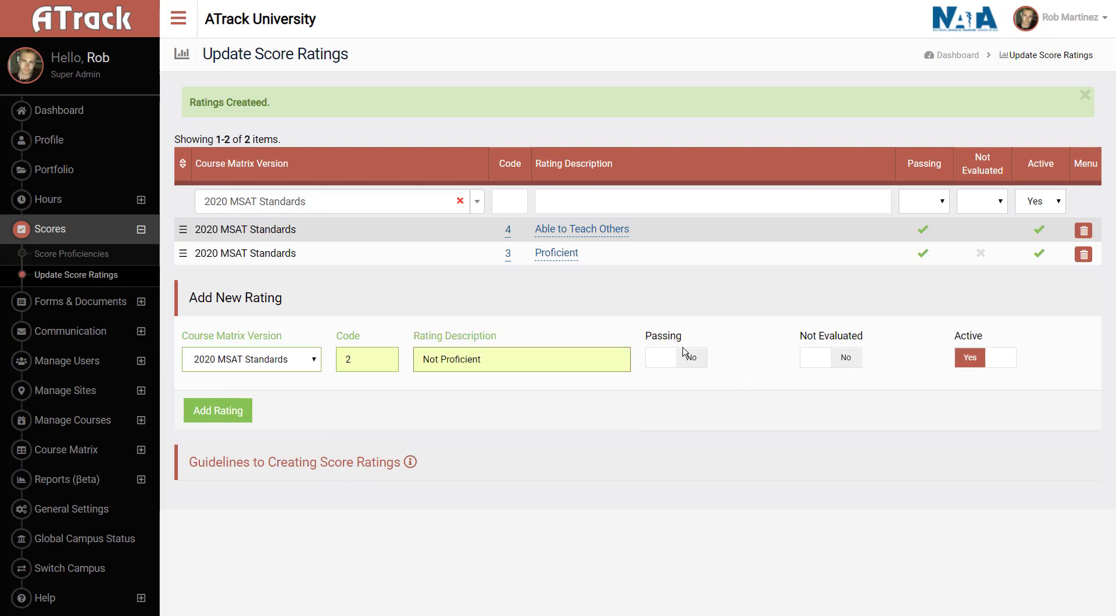
left_click(238, 413)
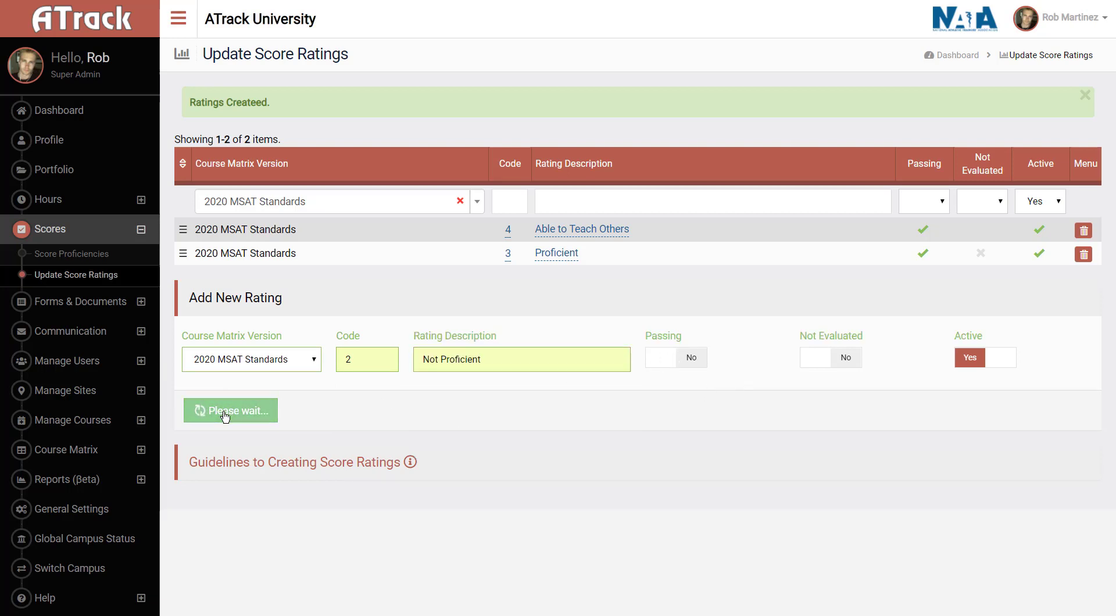
Step: Add a non-passing score rating with code 1 and description "Needing Remediation" to the 2020 MSAT Standards matrix version
left_click(311, 389)
left_click(328, 414)
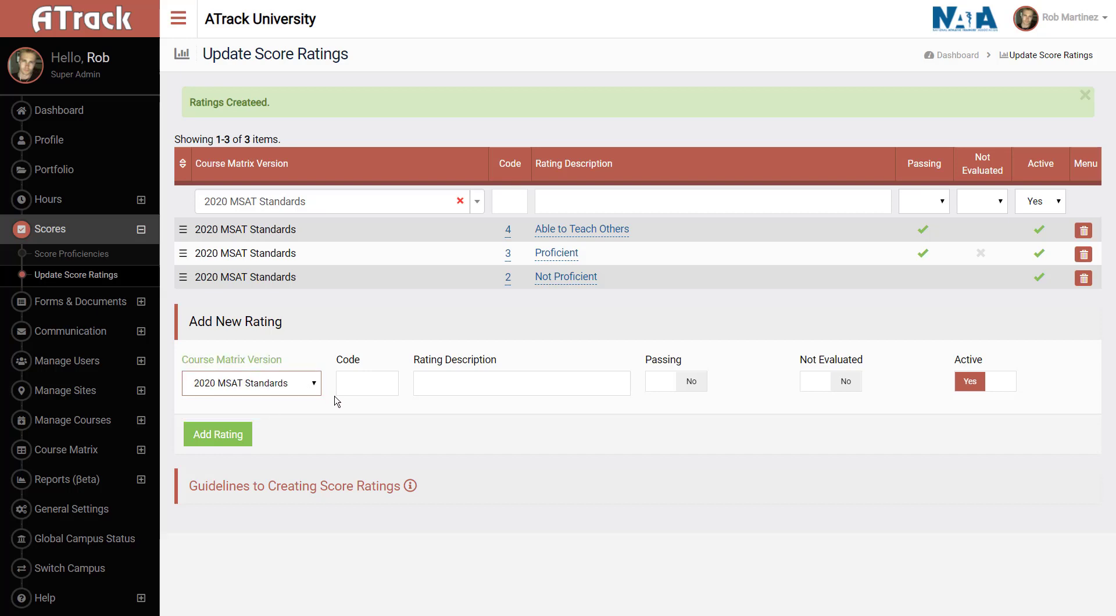
left_click(349, 385)
left_click(349, 455)
left_click(451, 380)
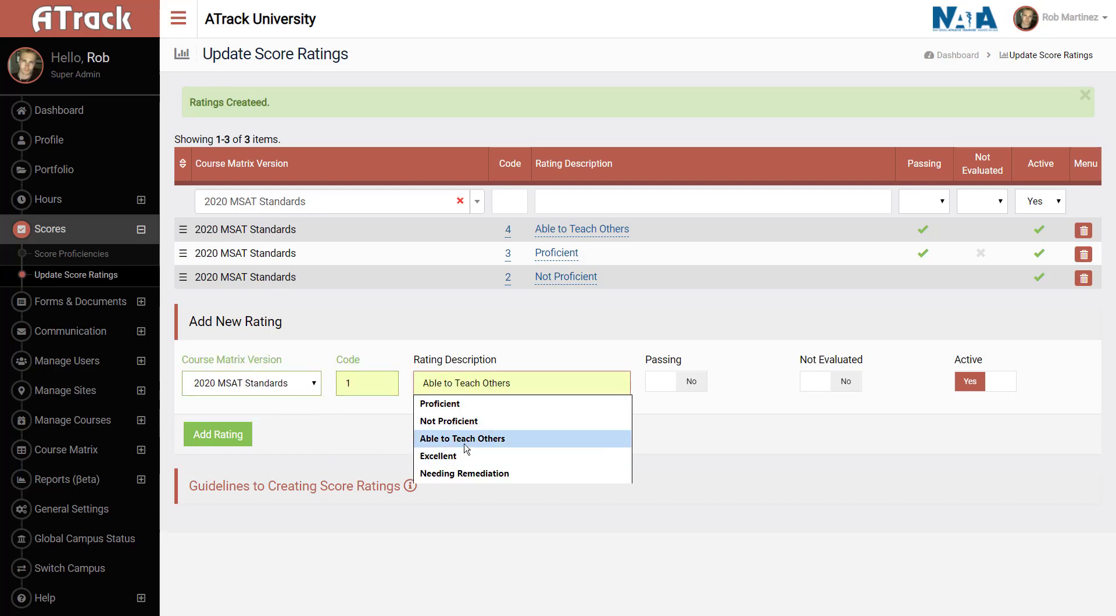
left_click(464, 474)
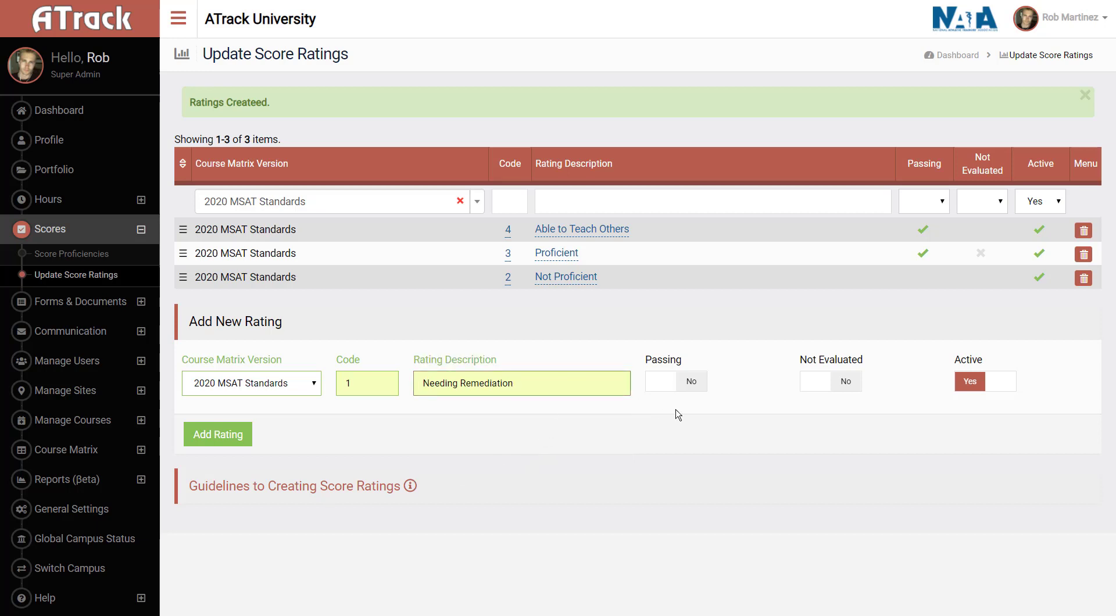
left_click(218, 441)
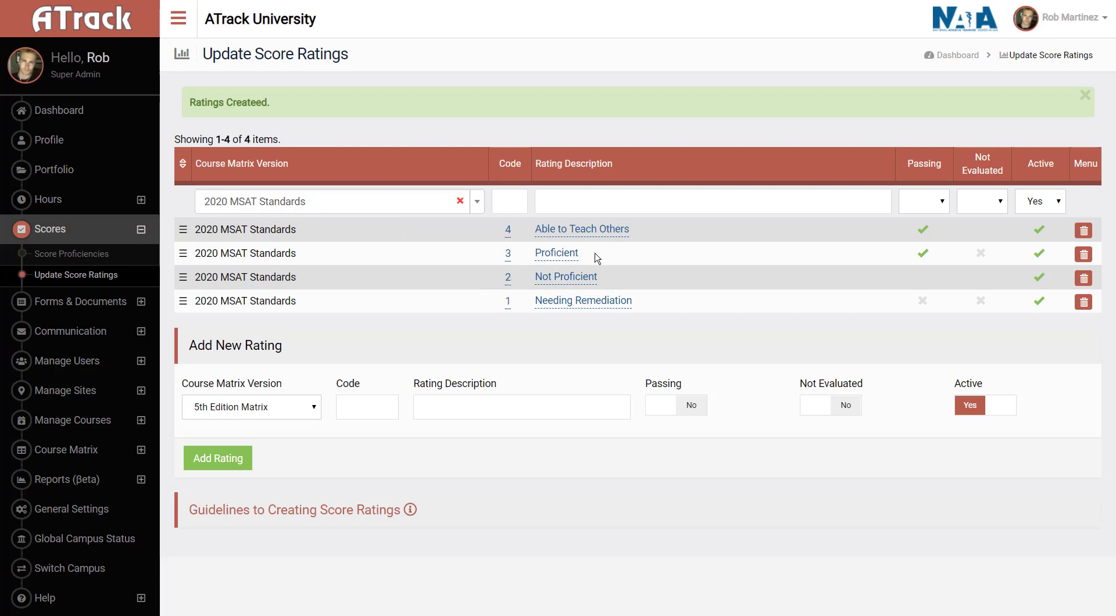
Step: Filter the score ratings list to the 5th Edition Matrix to review its rating scale
left_click(476, 206)
left_click(299, 251)
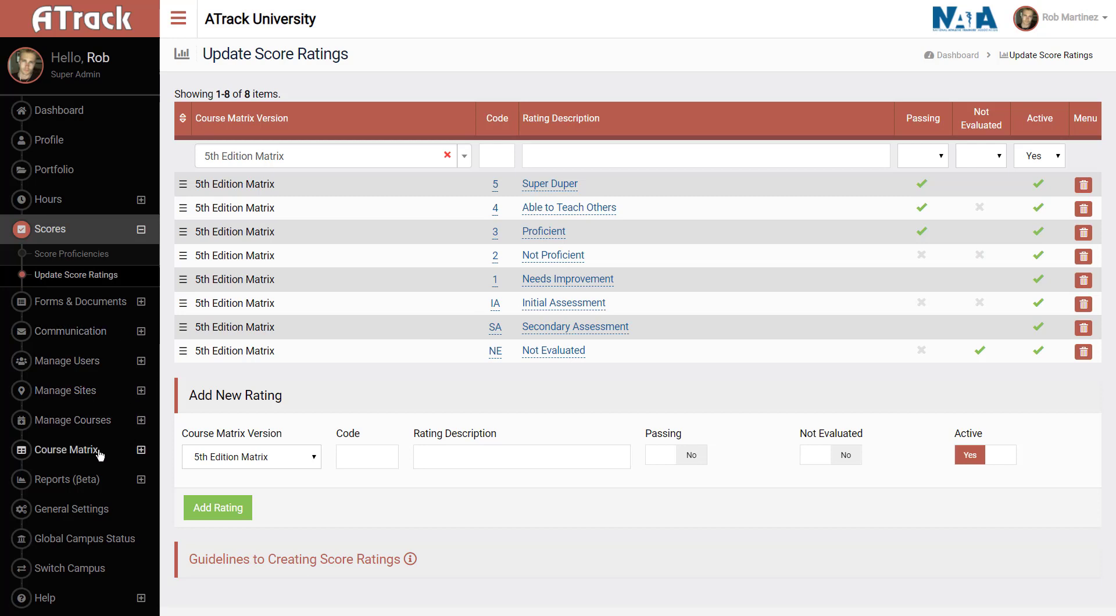
Step: Open the course matrix for updating and display the QIM - Quality Improvement content area of the 2020 MSAT Standards version
left_click(67, 450)
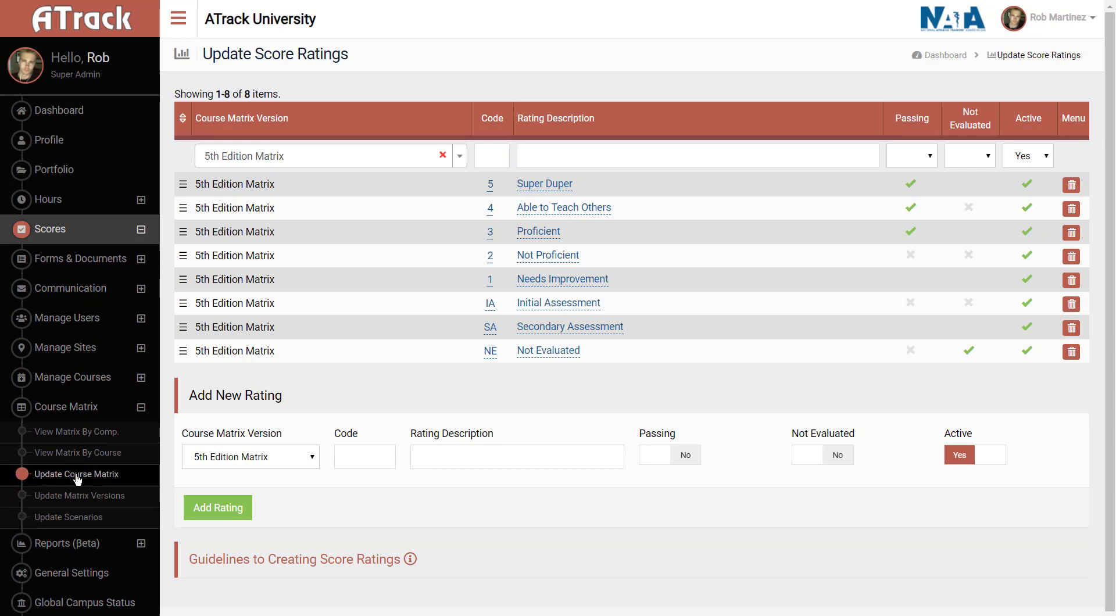
left_click(77, 476)
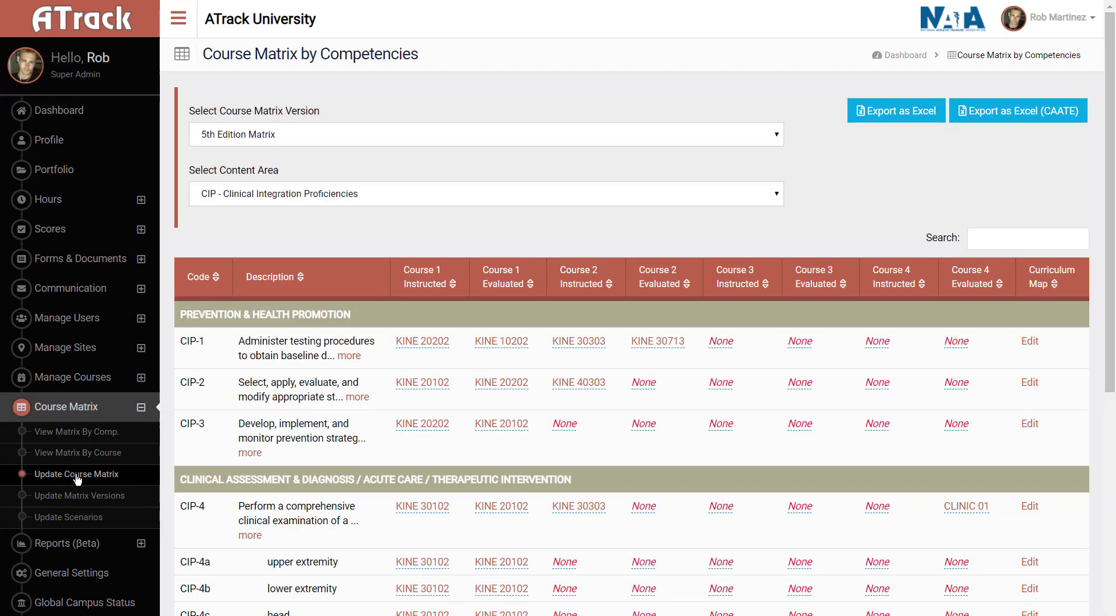
left_click(321, 135)
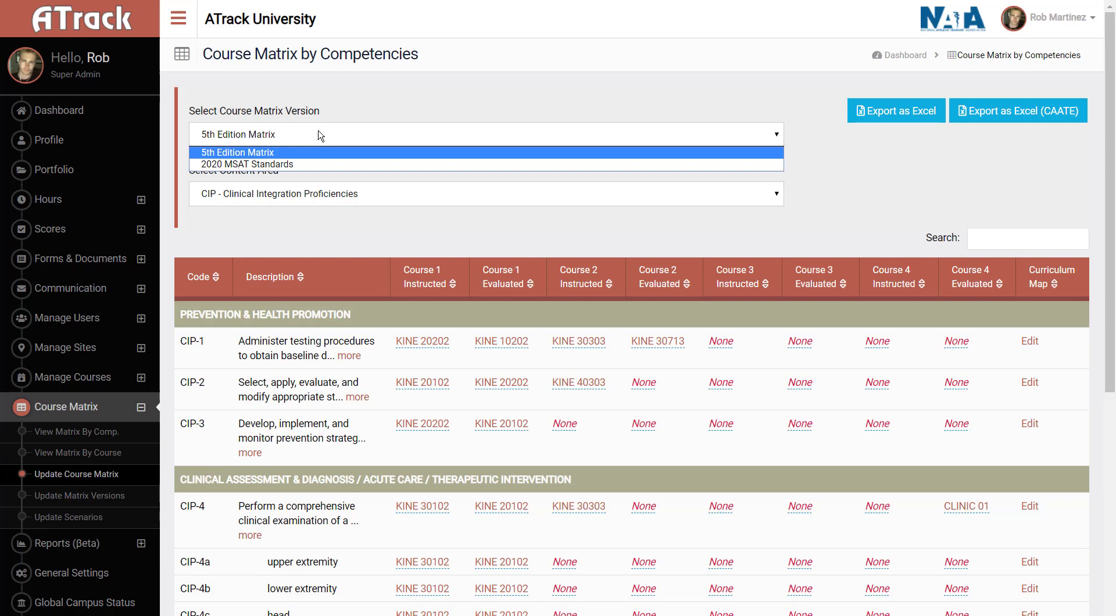
left_click(238, 167)
left_click(254, 190)
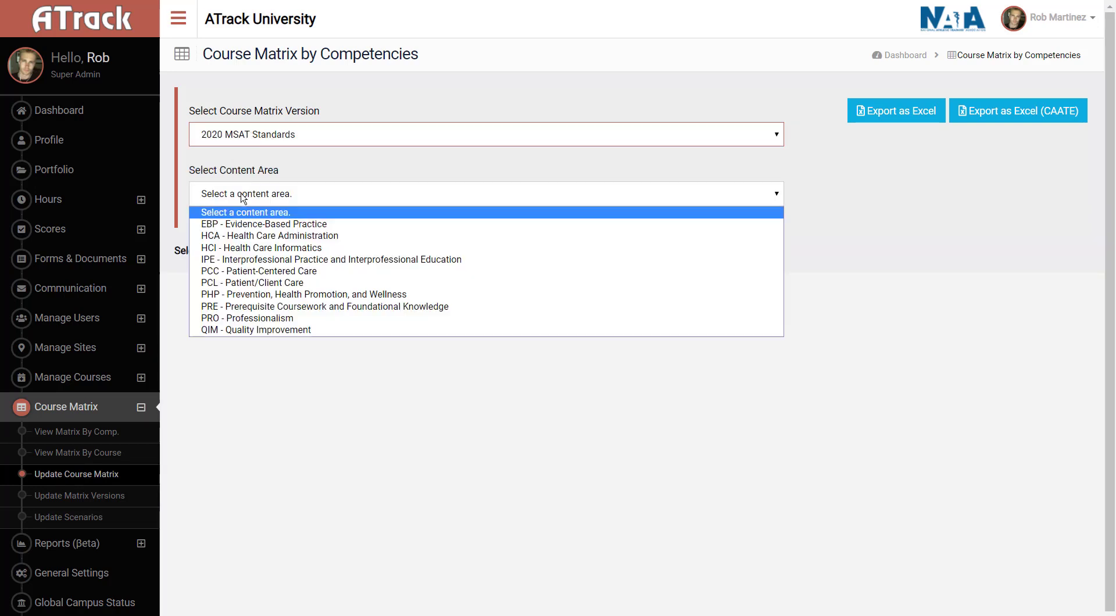
left_click(249, 330)
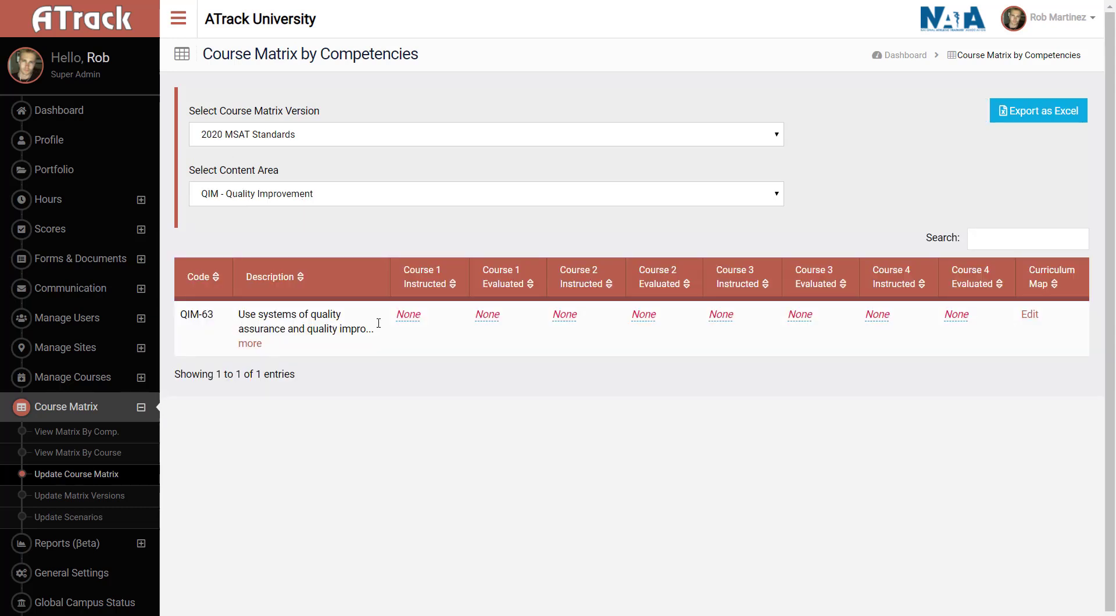
Step: Assign KINE 20102 as the Course 1 Instructed course for standard QIM-63
left_click(409, 318)
left_click(454, 284)
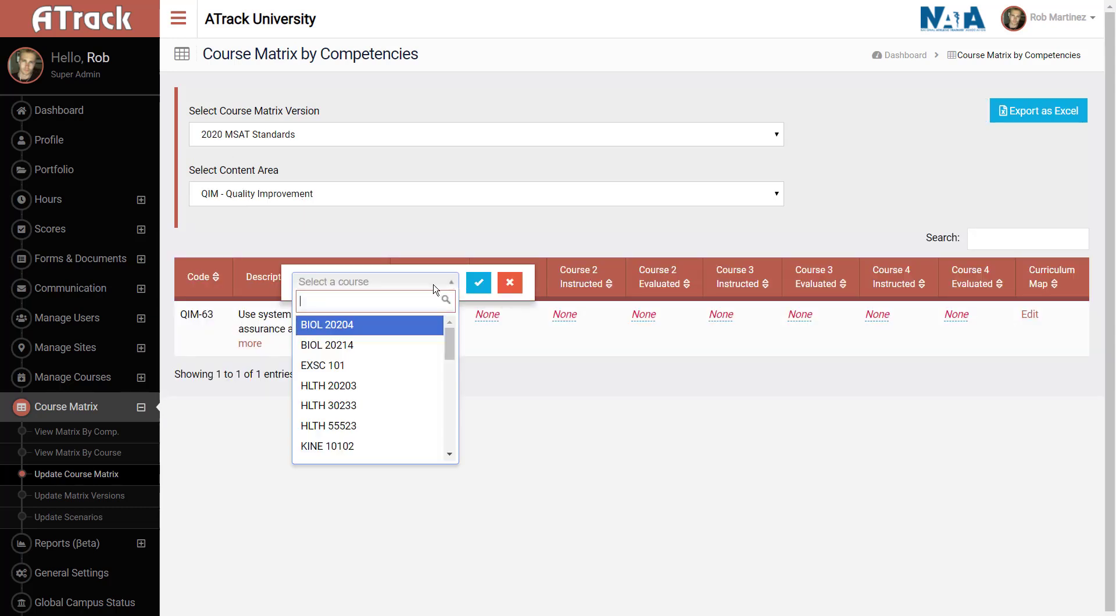
scroll(377, 349, "down", 3)
left_click(343, 387)
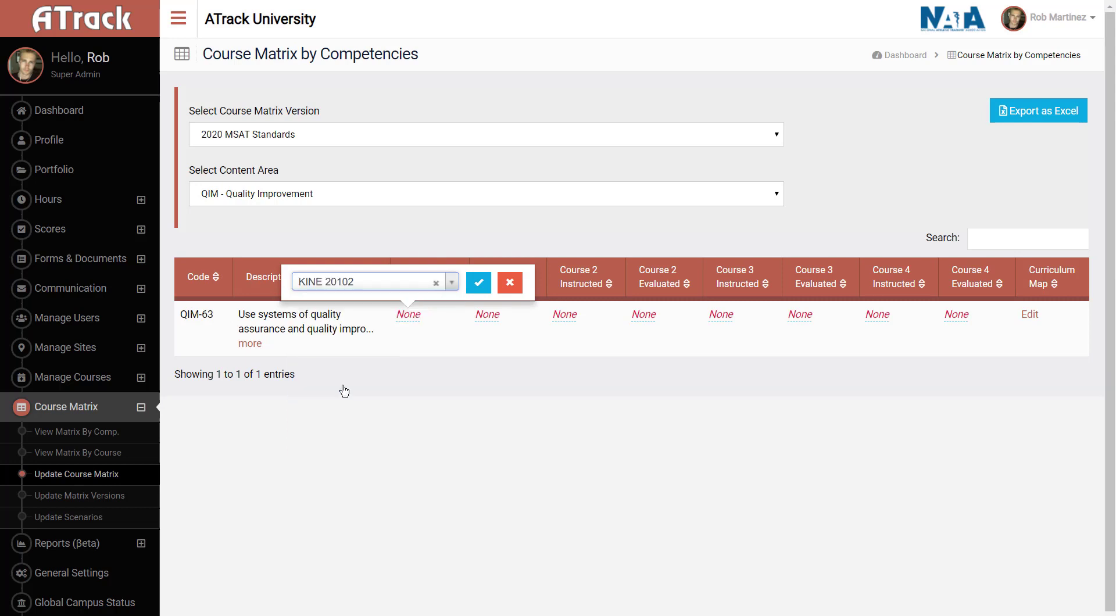
left_click(478, 284)
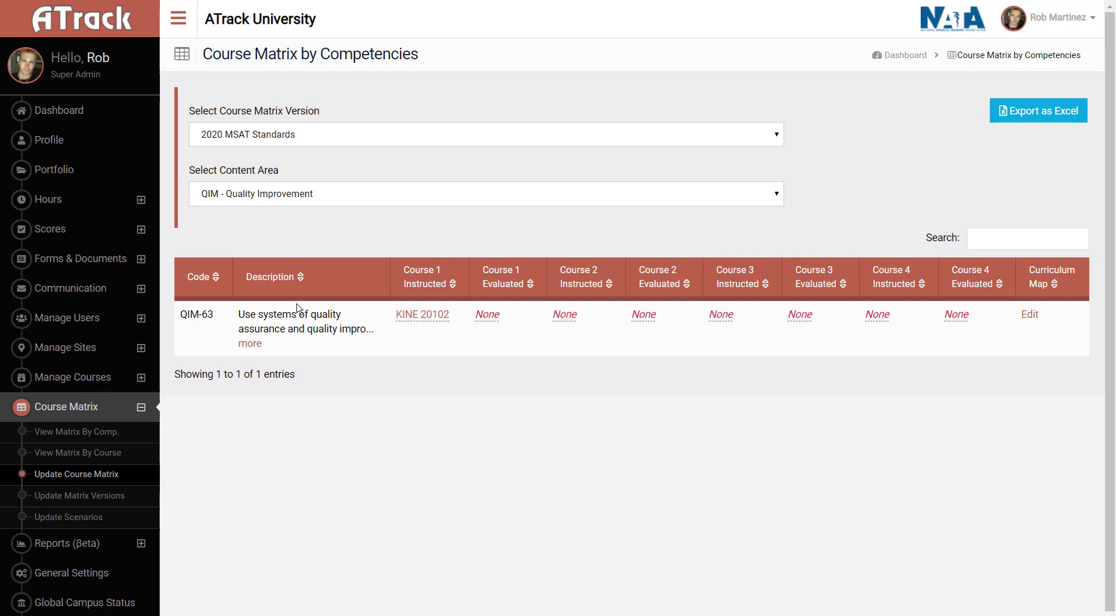
Step: Display the proficiencies for scoring in KINE 20102 - Clinical Education I under the 2020 MSAT Standards matrix version
left_click(47, 231)
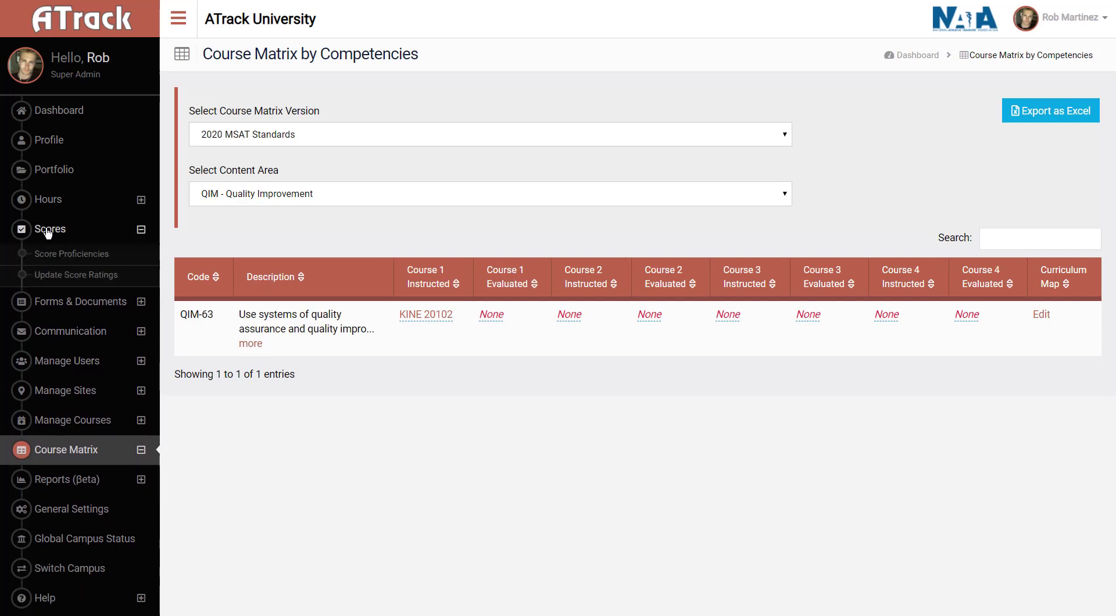
left_click(92, 254)
left_click(262, 134)
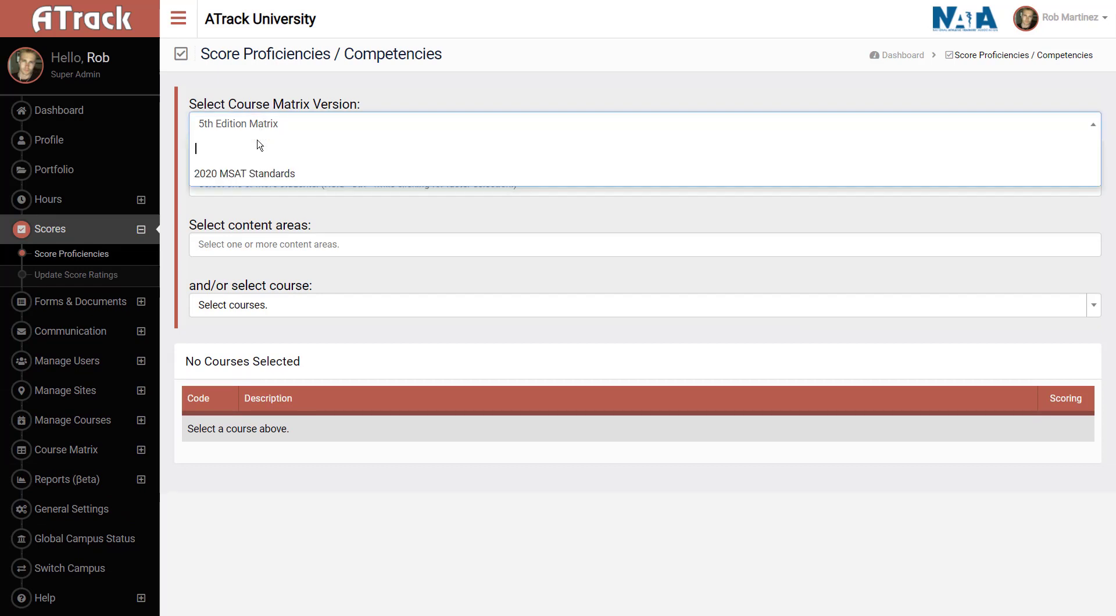
left_click(246, 175)
left_click(272, 308)
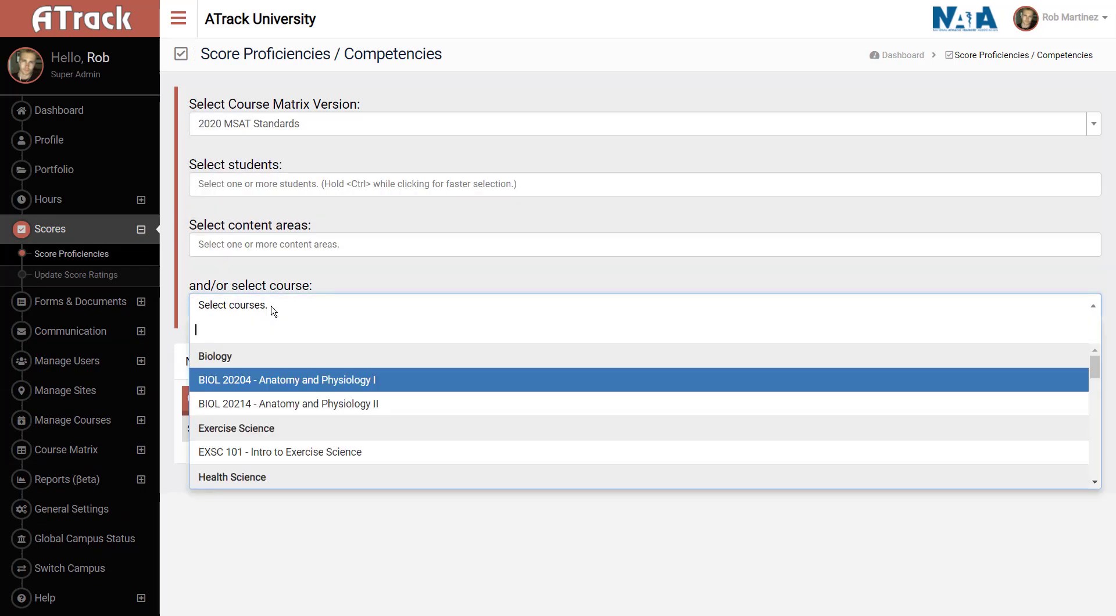
scroll(286, 427, "down", 3)
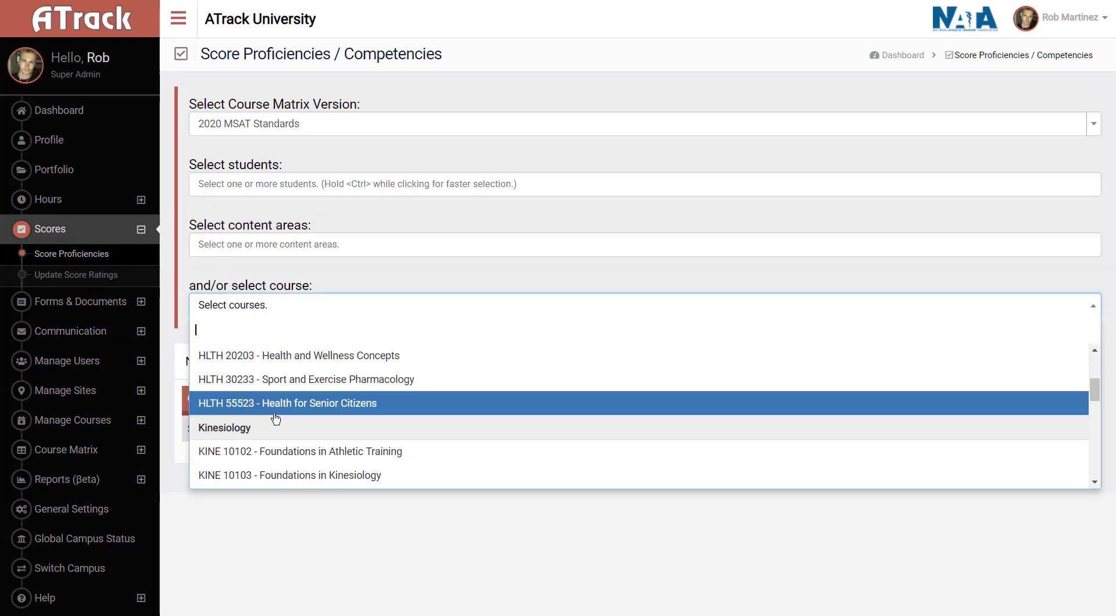
scroll(323, 457, "down", 2)
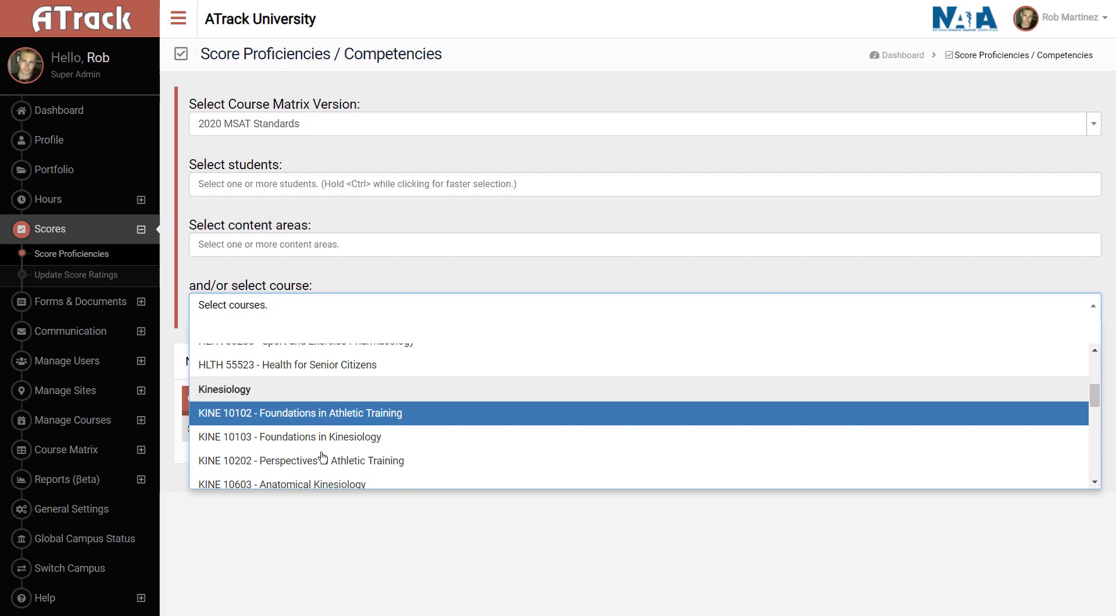
left_click(308, 473)
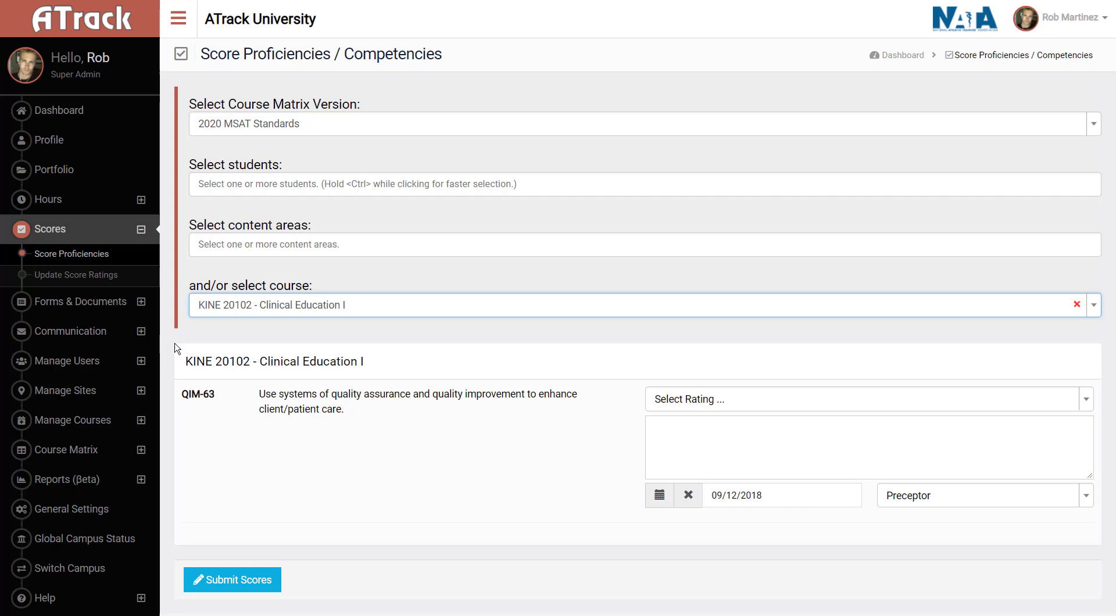
Step: Set the campus's default course matrix version to 2020 MSAT Standards in the general settings and save the update
left_click(61, 510)
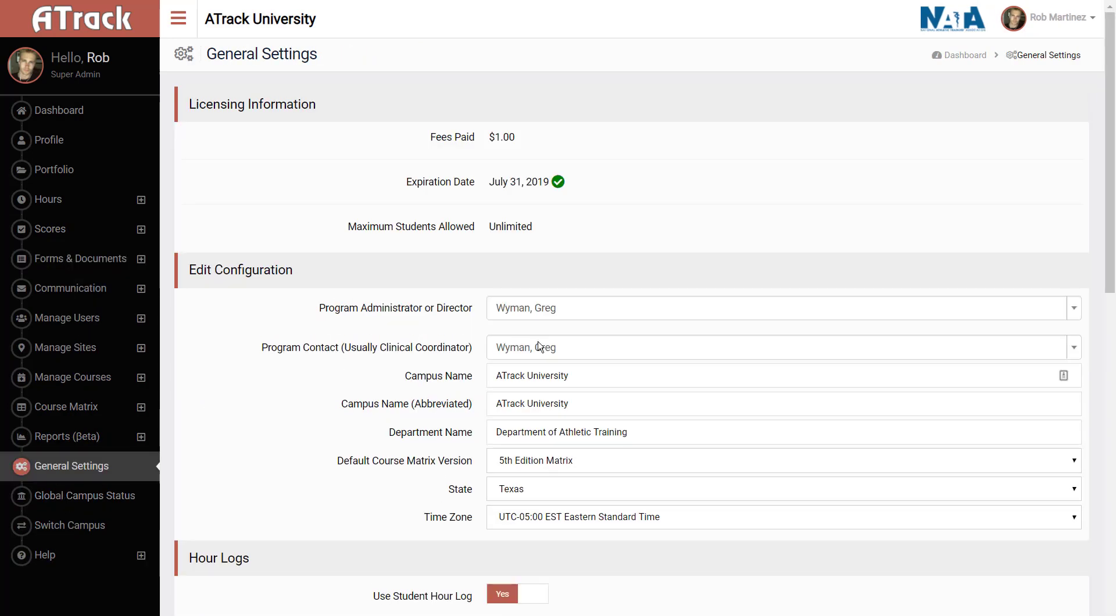
scroll(538, 346, "down", 3)
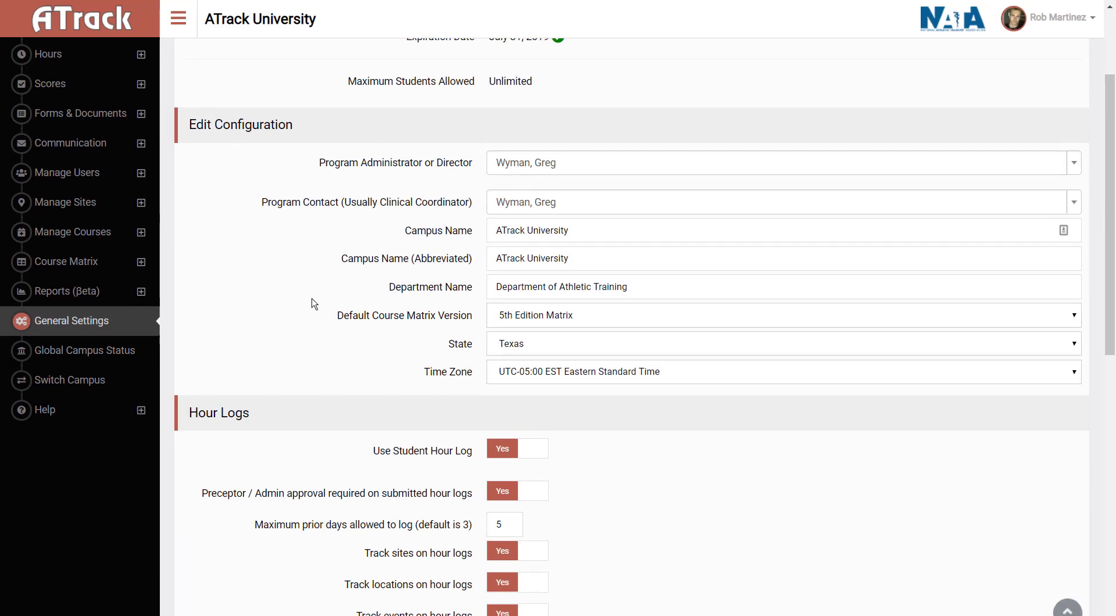
left_click_drag(338, 316, 474, 322)
left_click(543, 315)
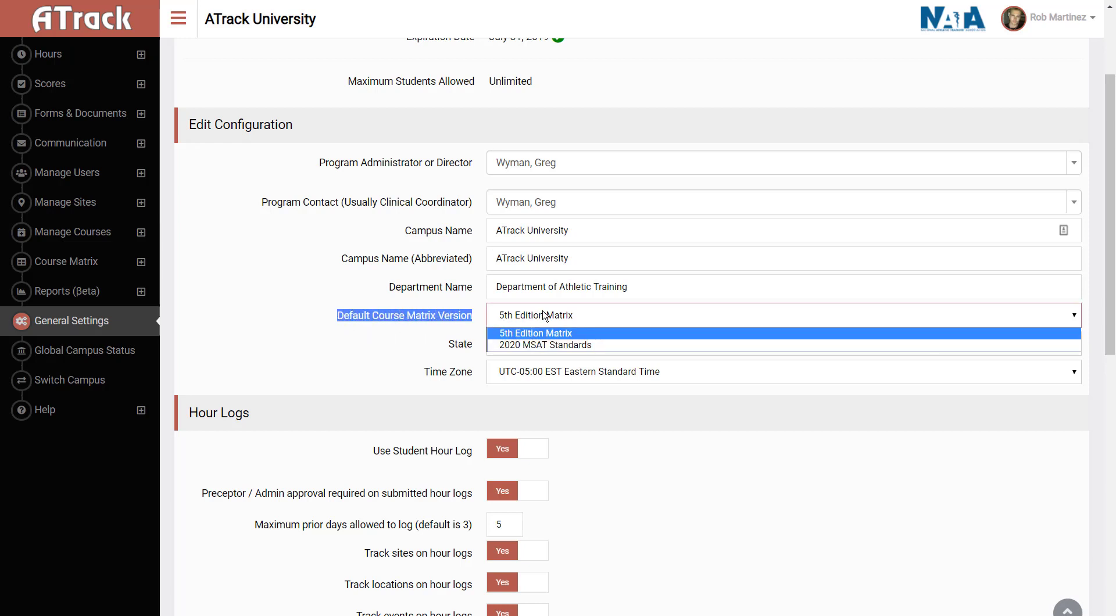
left_click(525, 345)
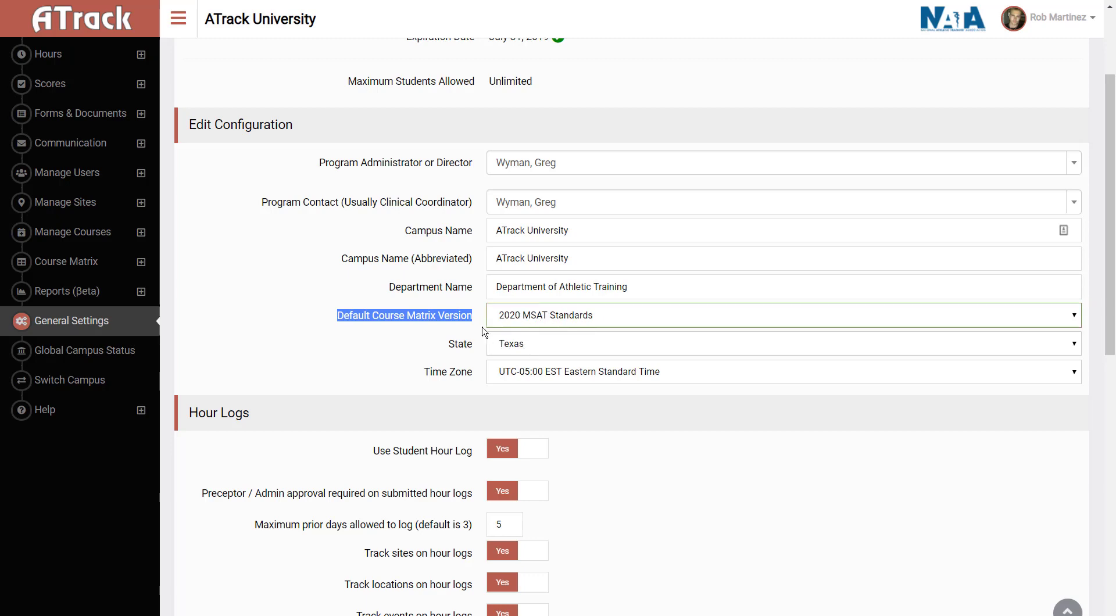
scroll(308, 410, "down", 10)
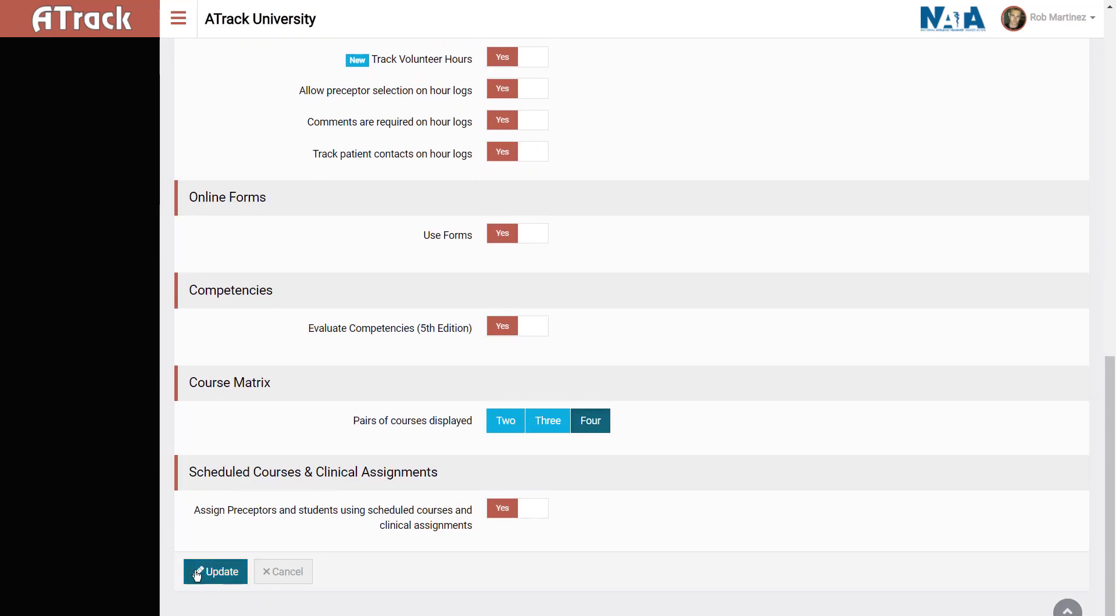
left_click(210, 573)
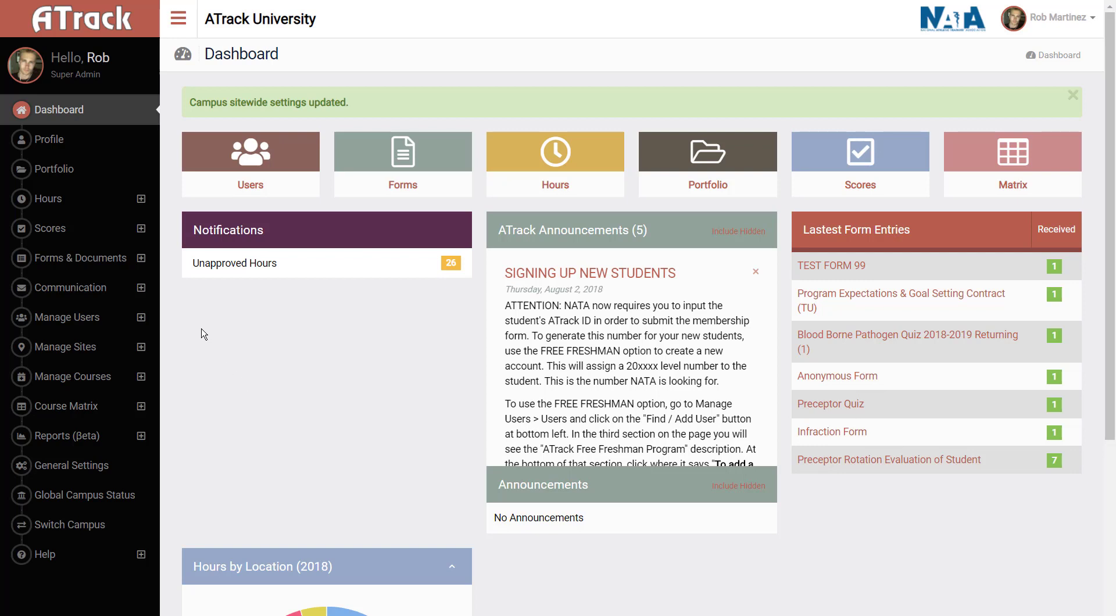
Step: Check the default matrix version on the proficiency scoring page, and view the QIM - Quality Improvement area in the matrix by competencies
left_click(51, 230)
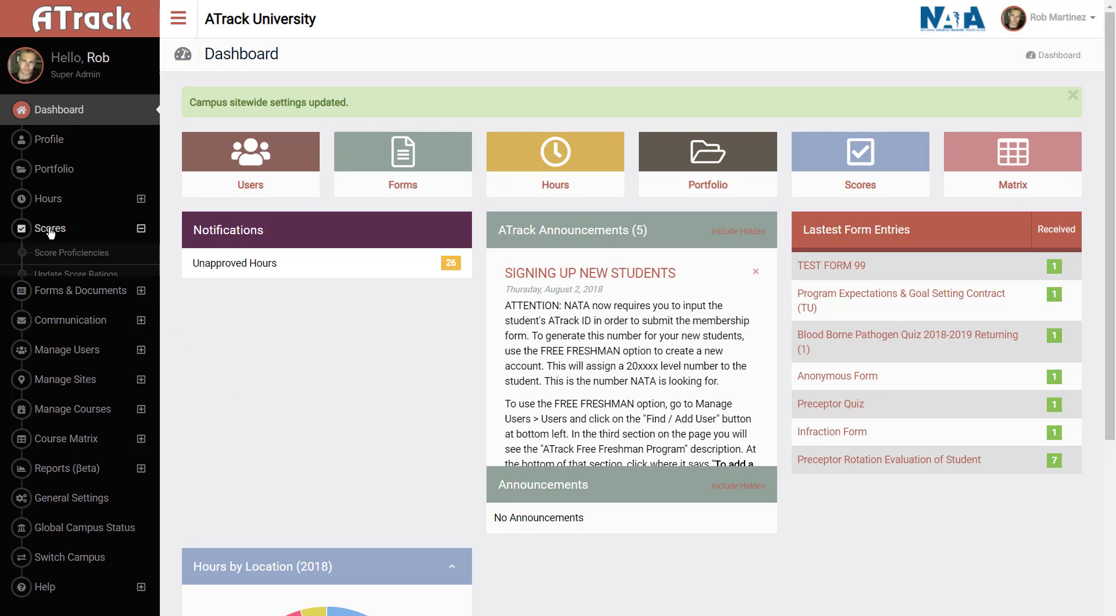
left_click(74, 256)
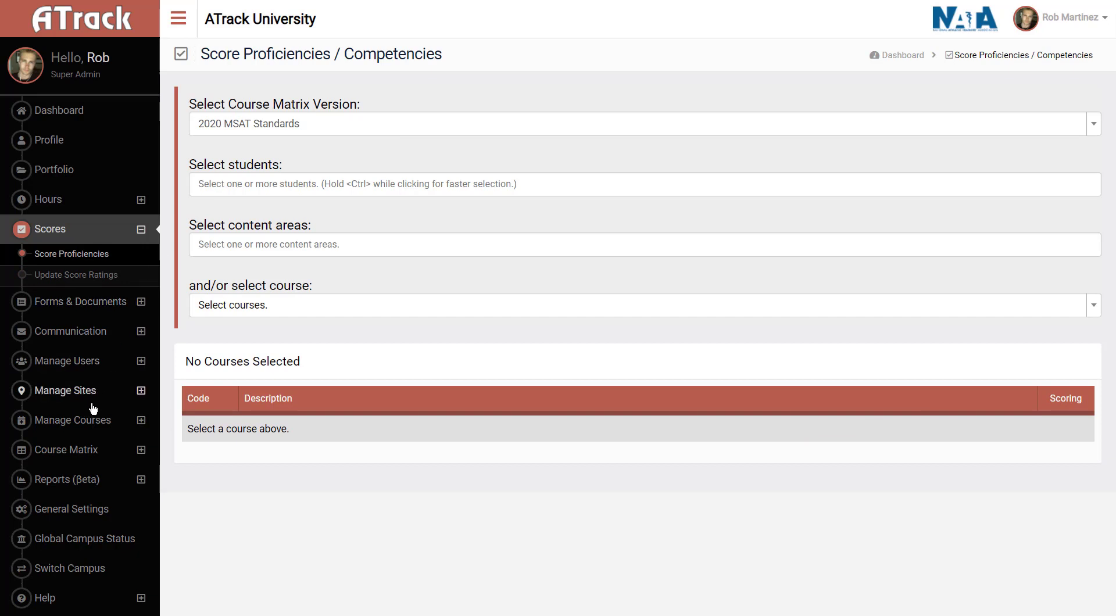
left_click(70, 452)
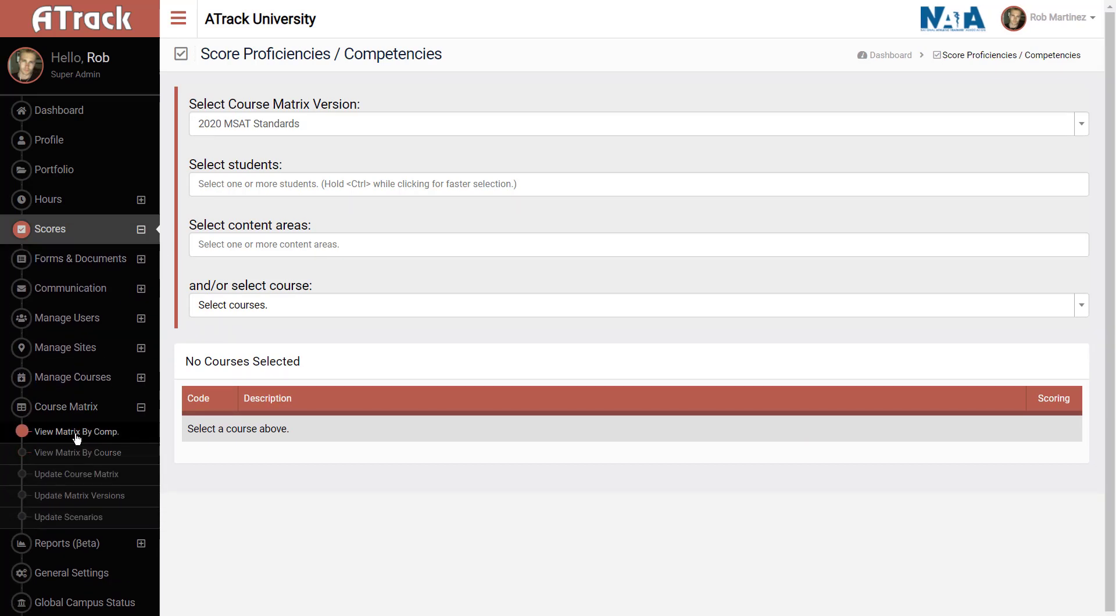
left_click(81, 432)
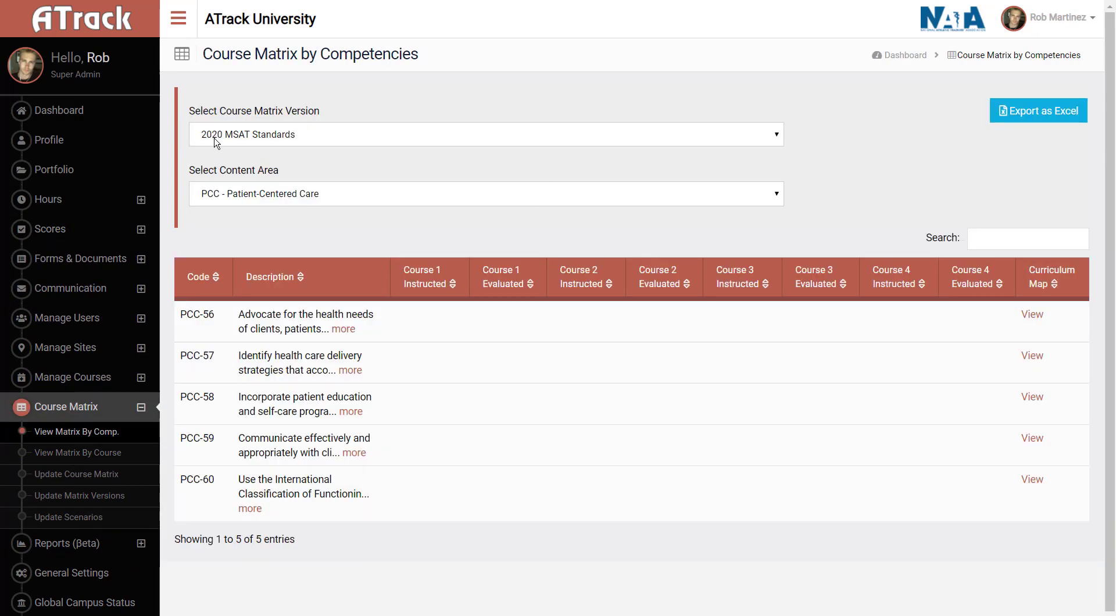
left_click(266, 197)
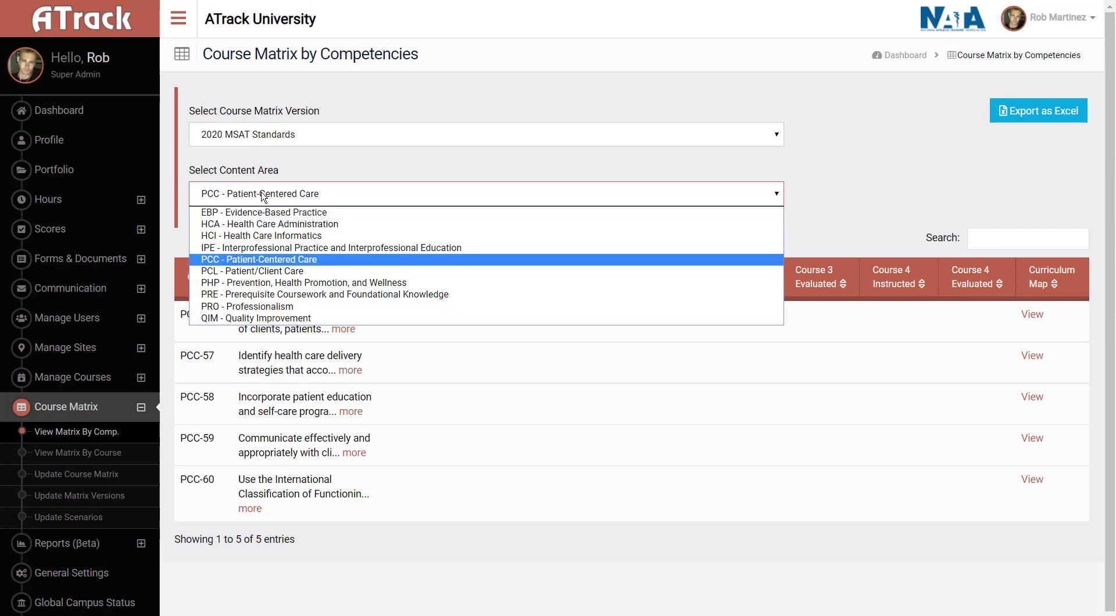
left_click(259, 318)
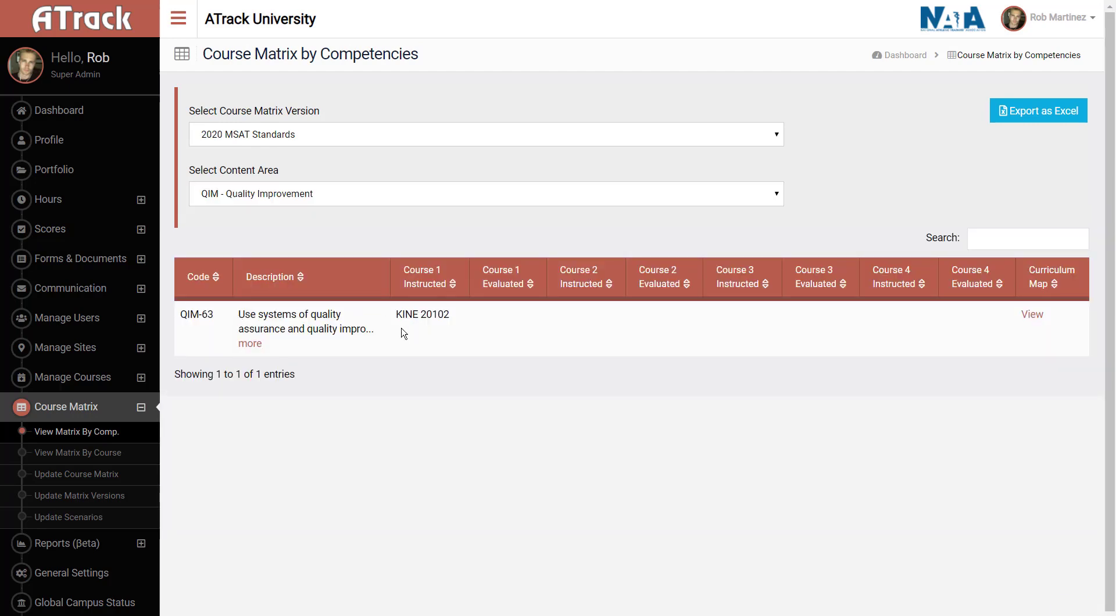
Step: Open the matrix by course and switch its version to 5th Edition Matrix and back to 2020 MSAT Standards
left_click(87, 458)
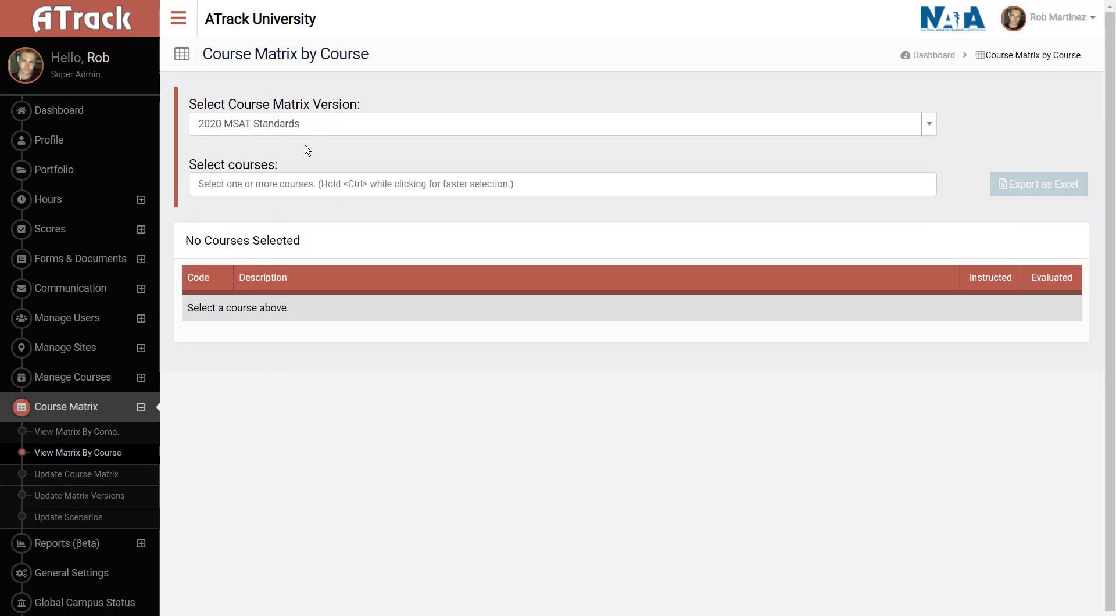
left_click(312, 124)
left_click(249, 178)
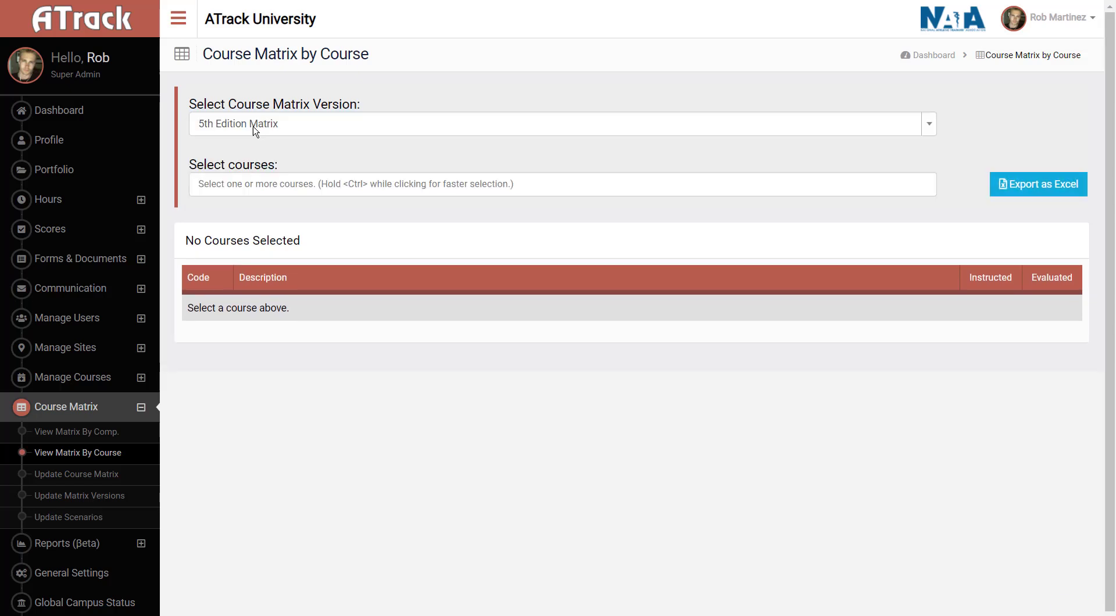
left_click(261, 129)
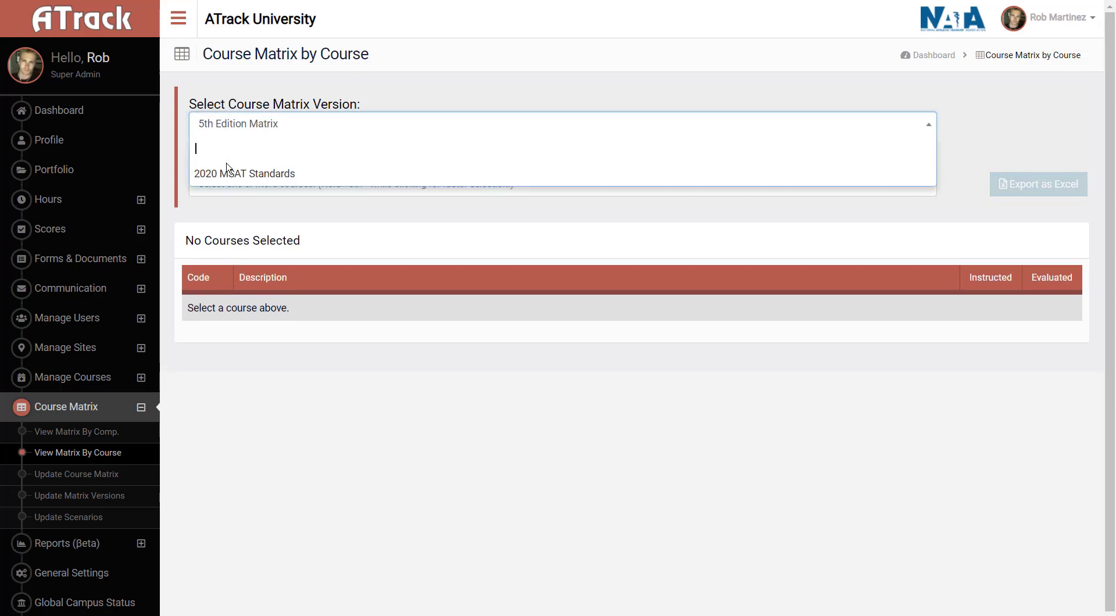
left_click(224, 173)
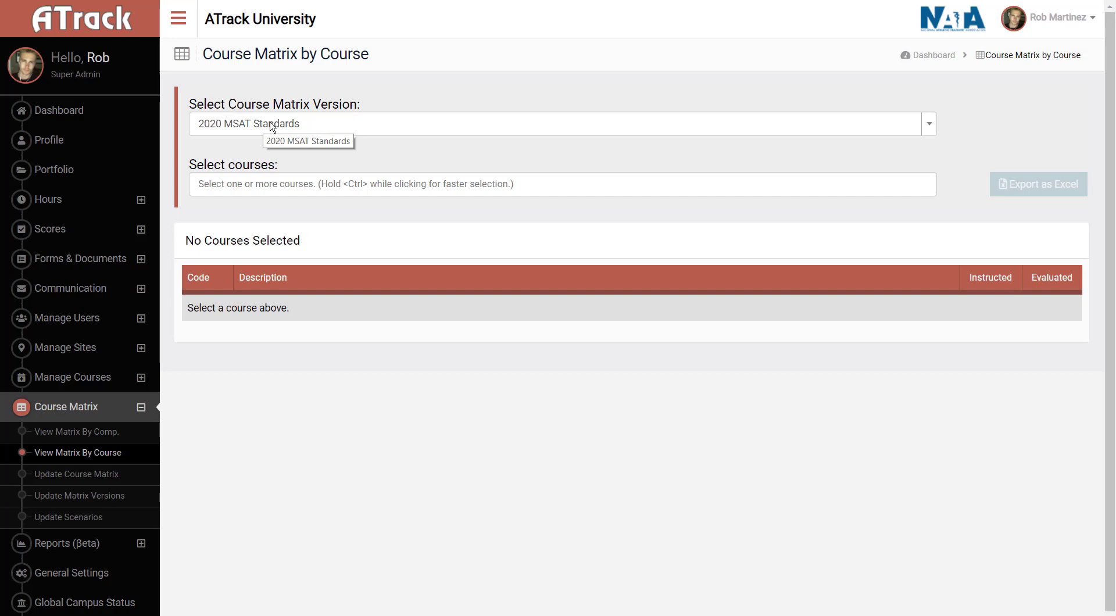
Step: Show the standards mapped to KINE 20102 - Clinical Education I in the matrix by course
left_click(279, 184)
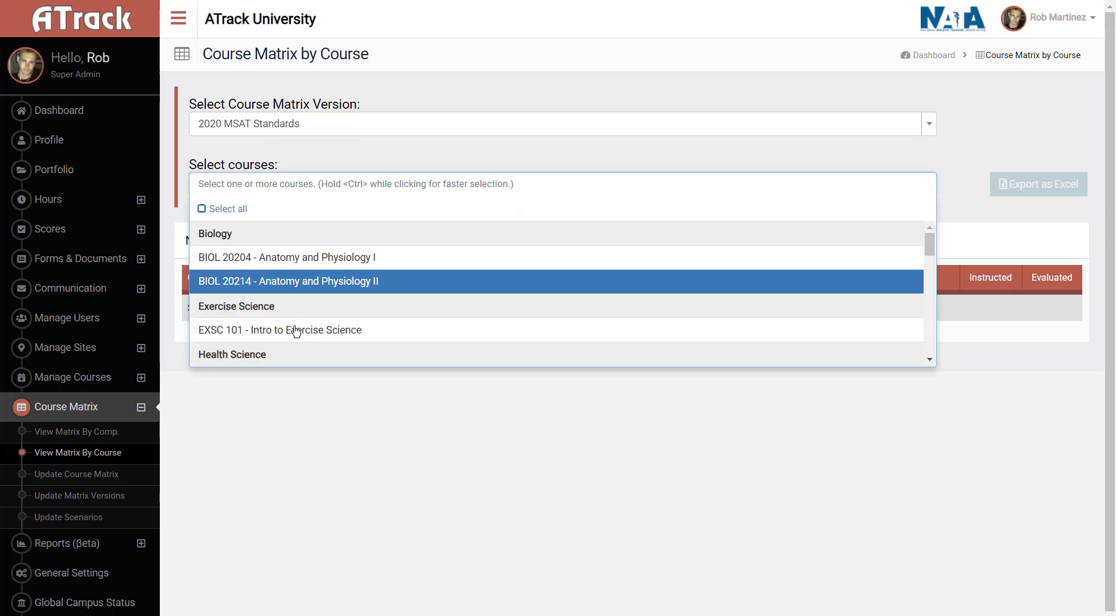
scroll(294, 328, "down", 5)
left_click(306, 280)
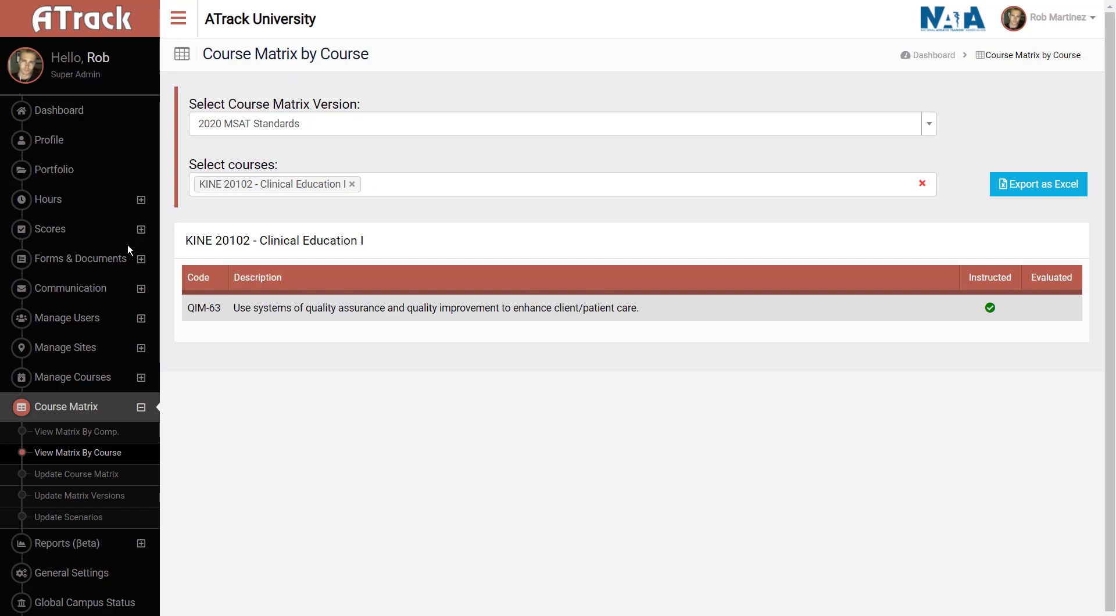
Step: Display the KINE 20102 - Clinical Education I standards on the proficiency scoring page and check which students can be selected
left_click(63, 236)
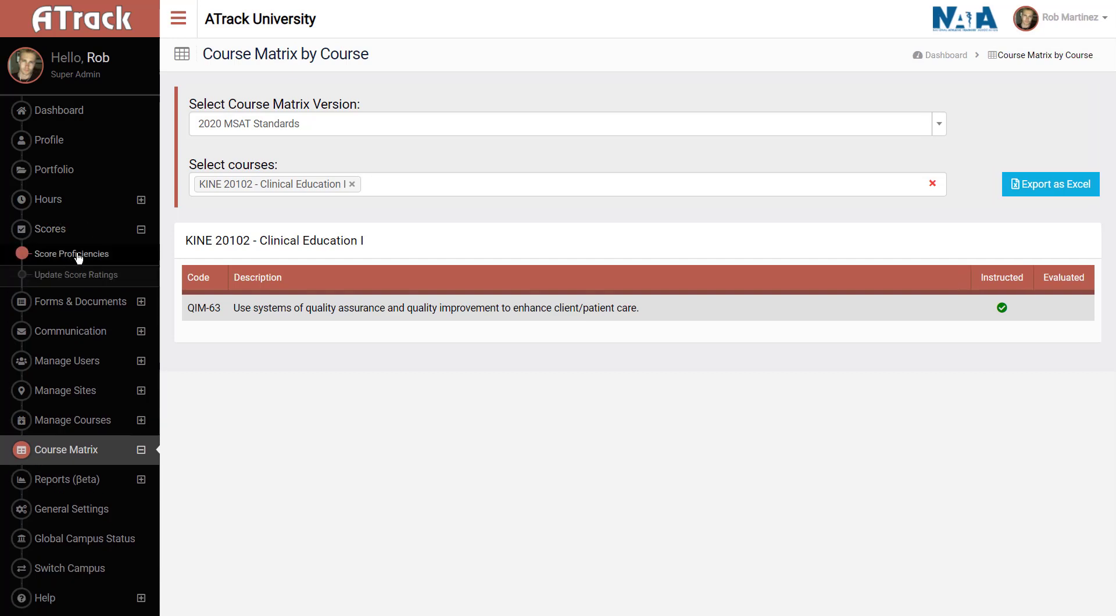
left_click(79, 255)
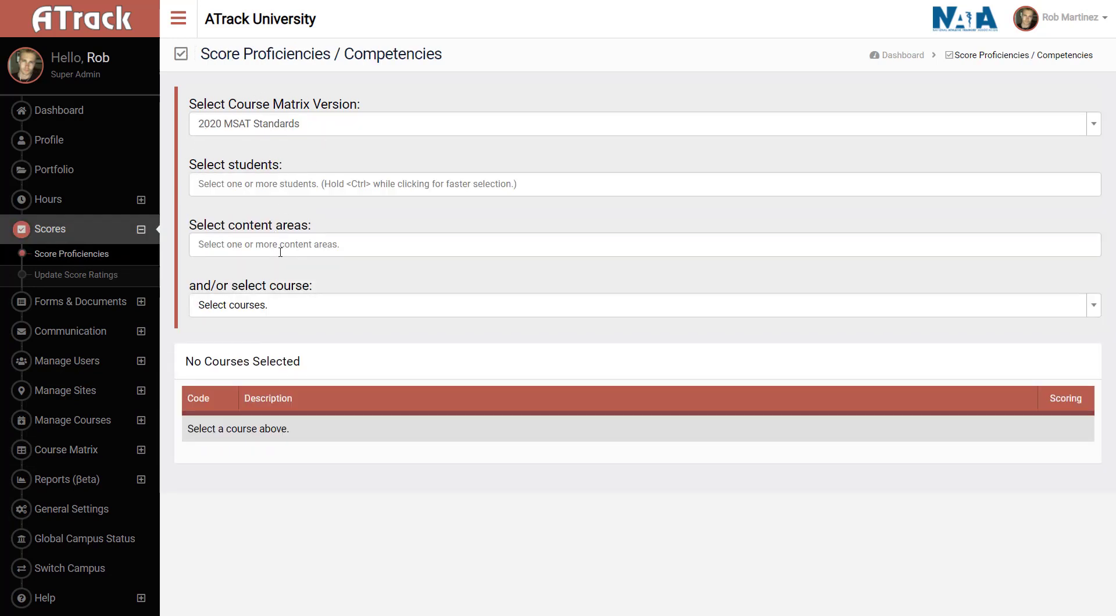
left_click(273, 303)
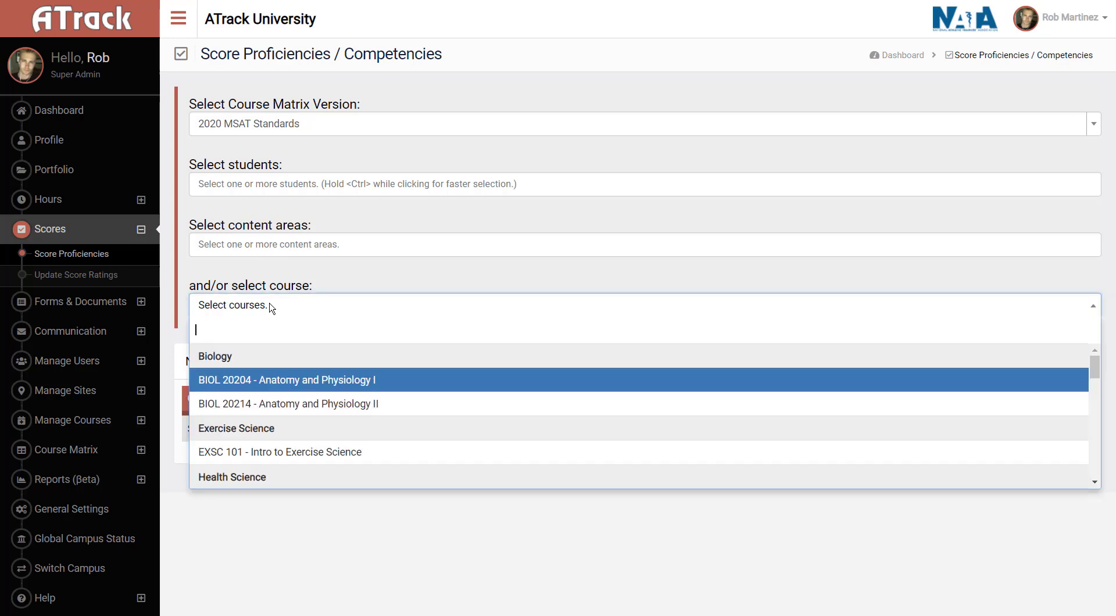
scroll(285, 475, "down", 4)
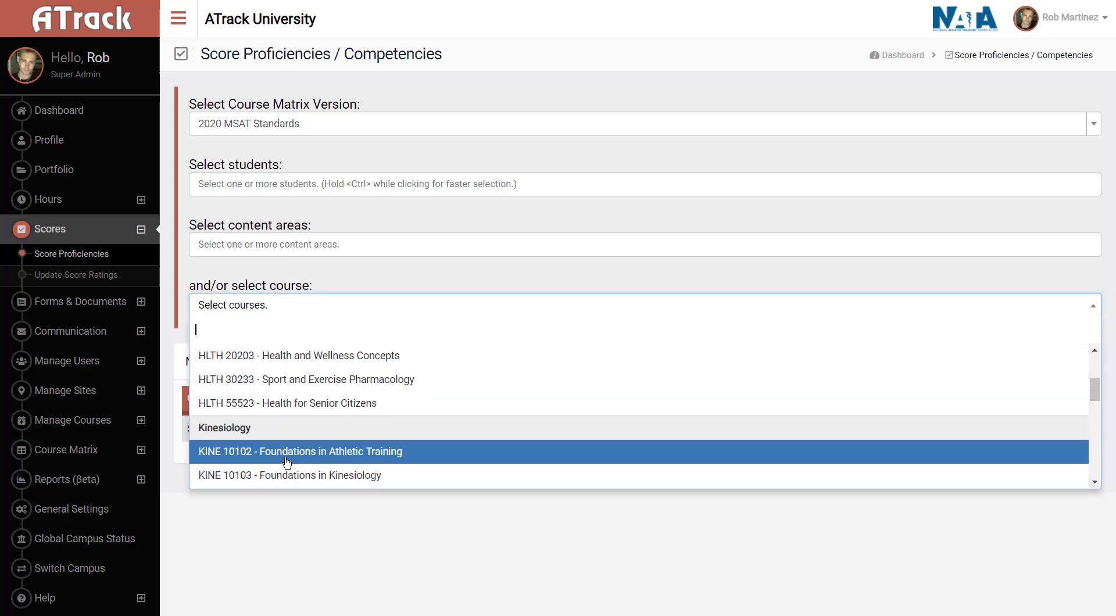
scroll(286, 463, "down", 3)
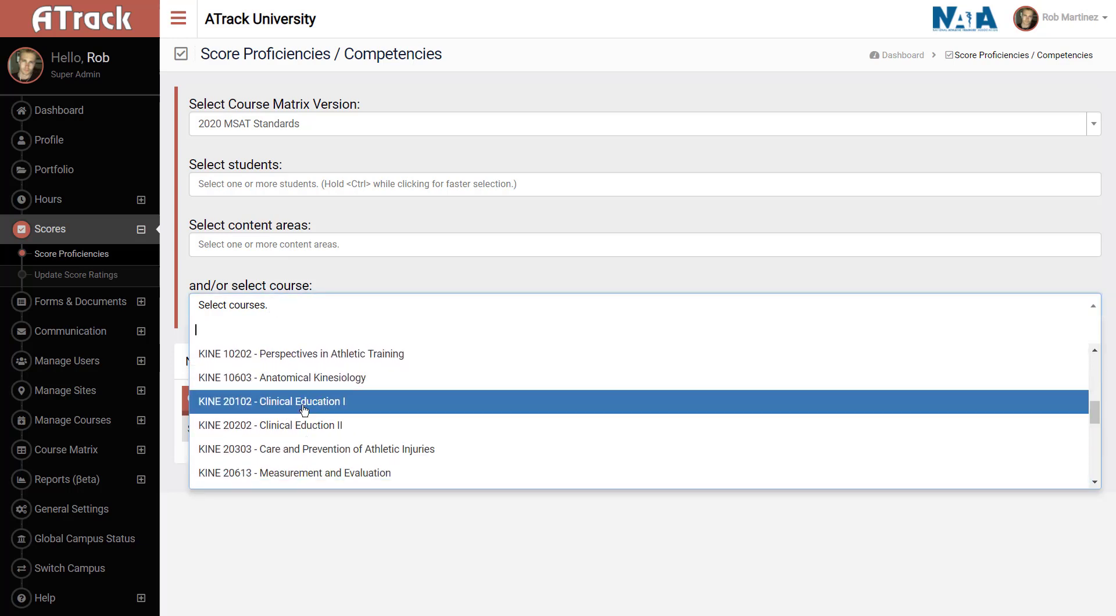
left_click(273, 396)
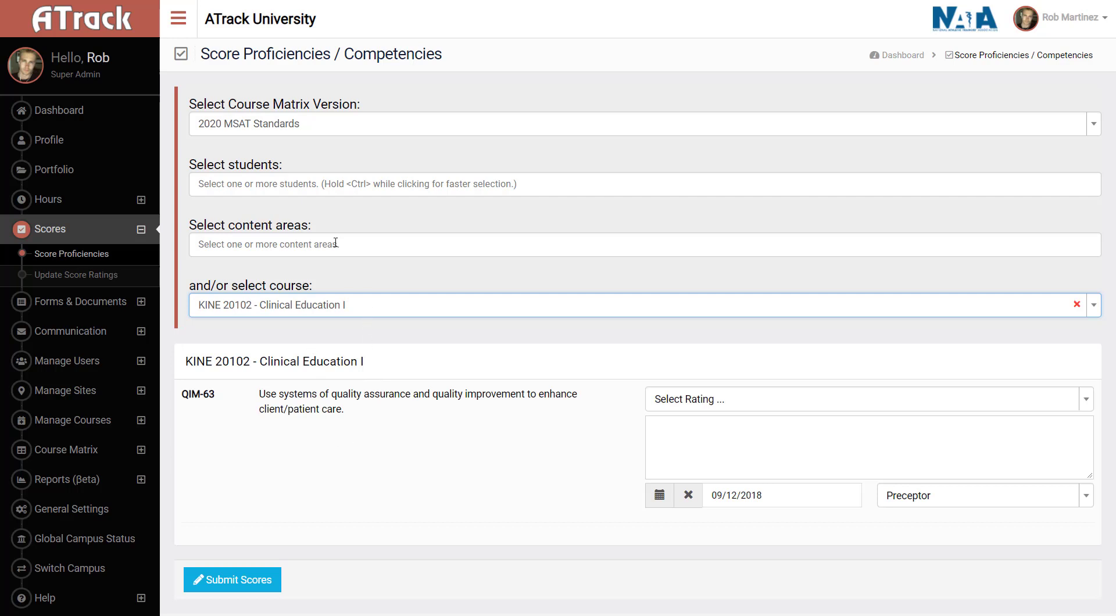
left_click(301, 184)
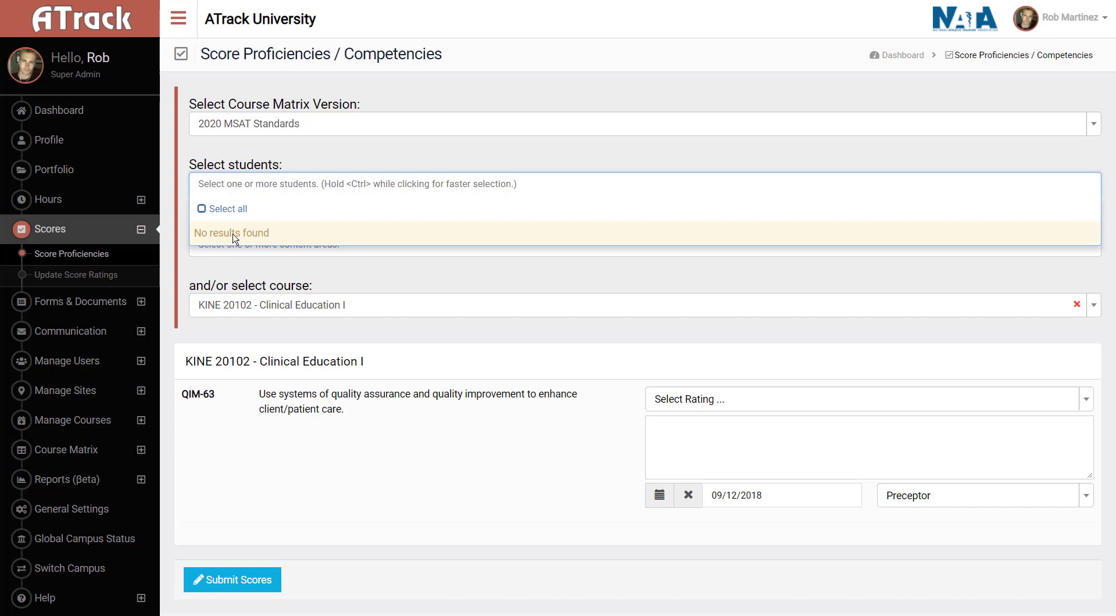
left_click(297, 162)
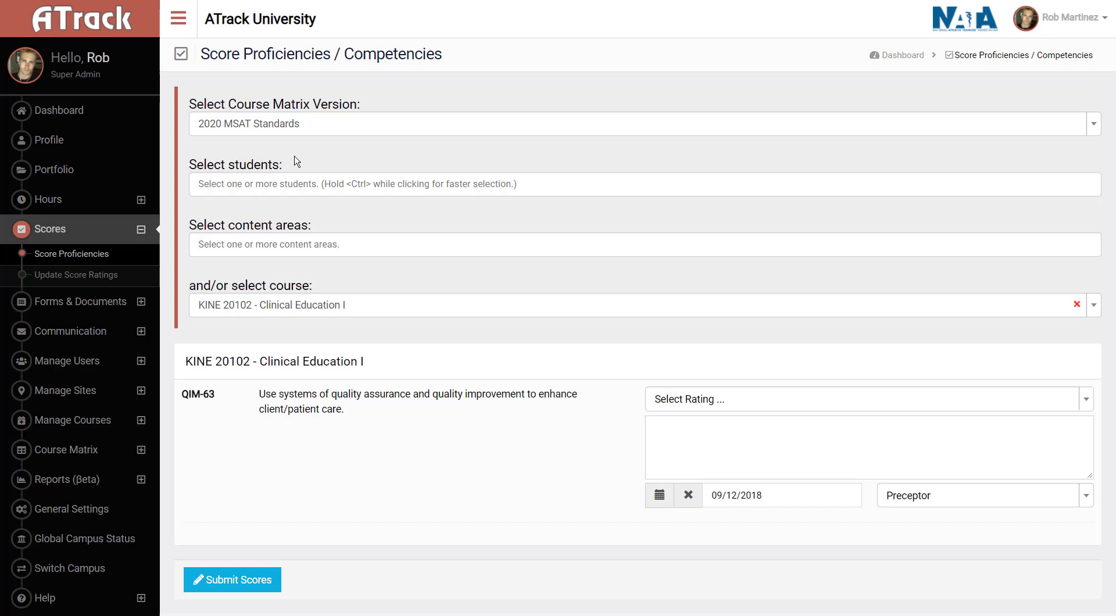
Step: Set the course matrix version to 2020 MSAT Standards in the profile of the Senior student listed seventh among the users, and save the profile
left_click(97, 364)
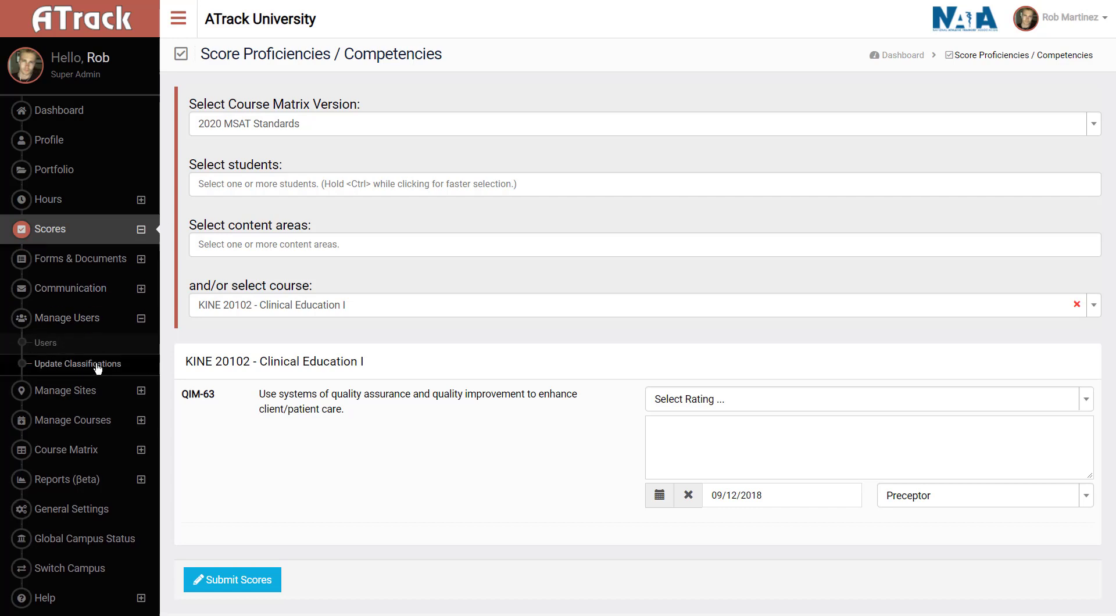
left_click(42, 349)
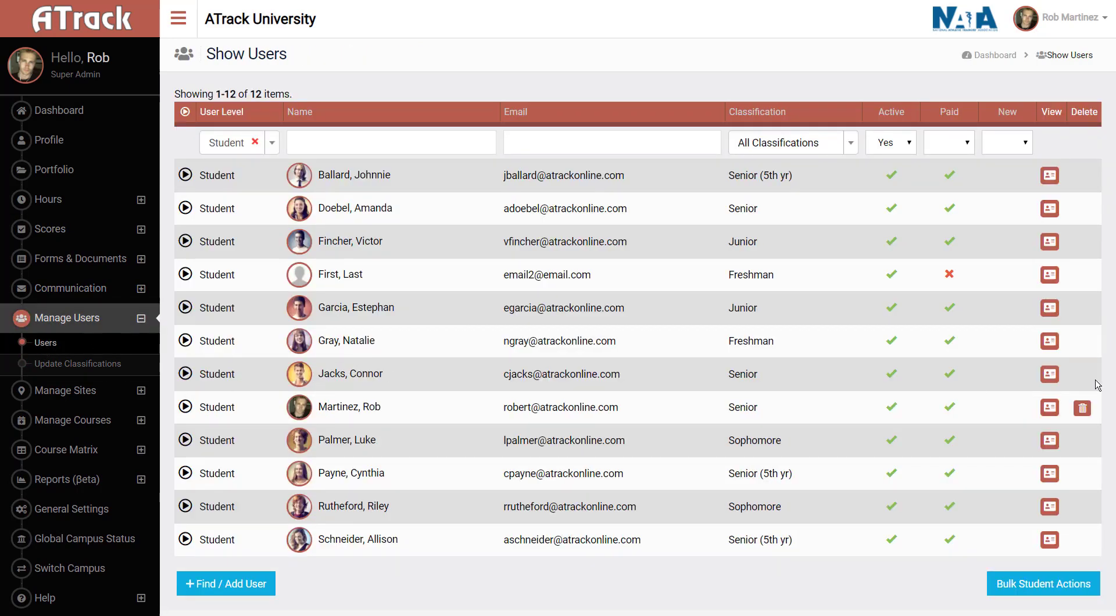
left_click(1050, 375)
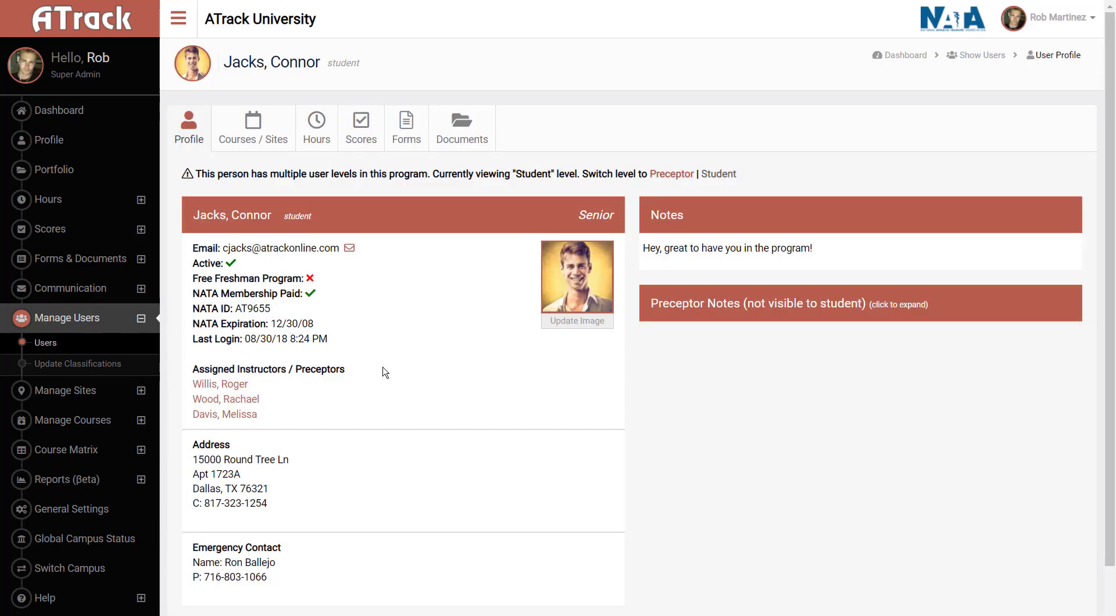
scroll(285, 415, "down", 3)
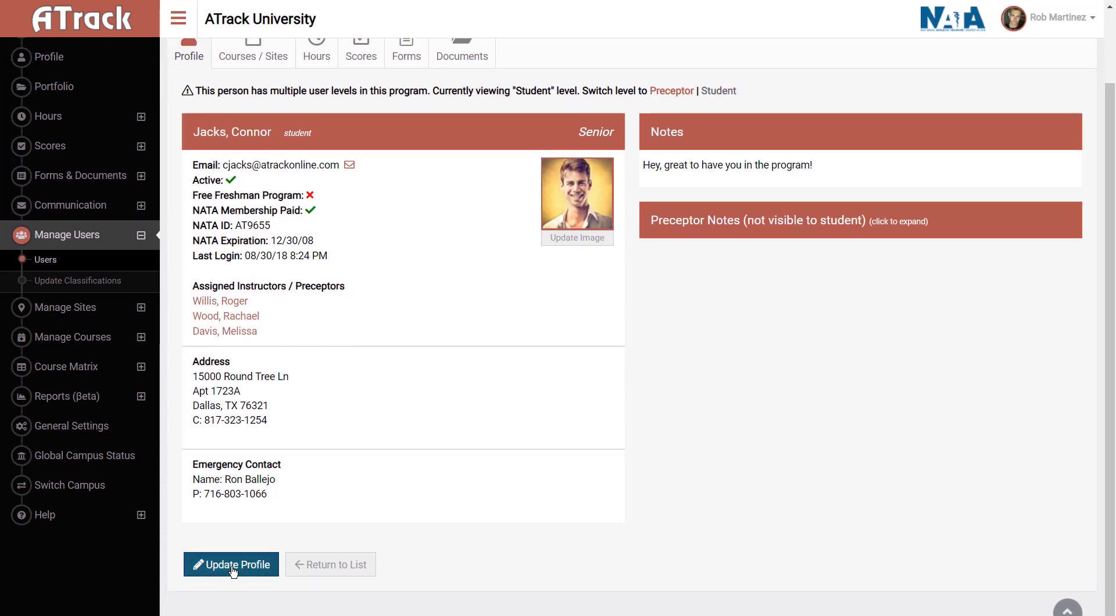
left_click(233, 566)
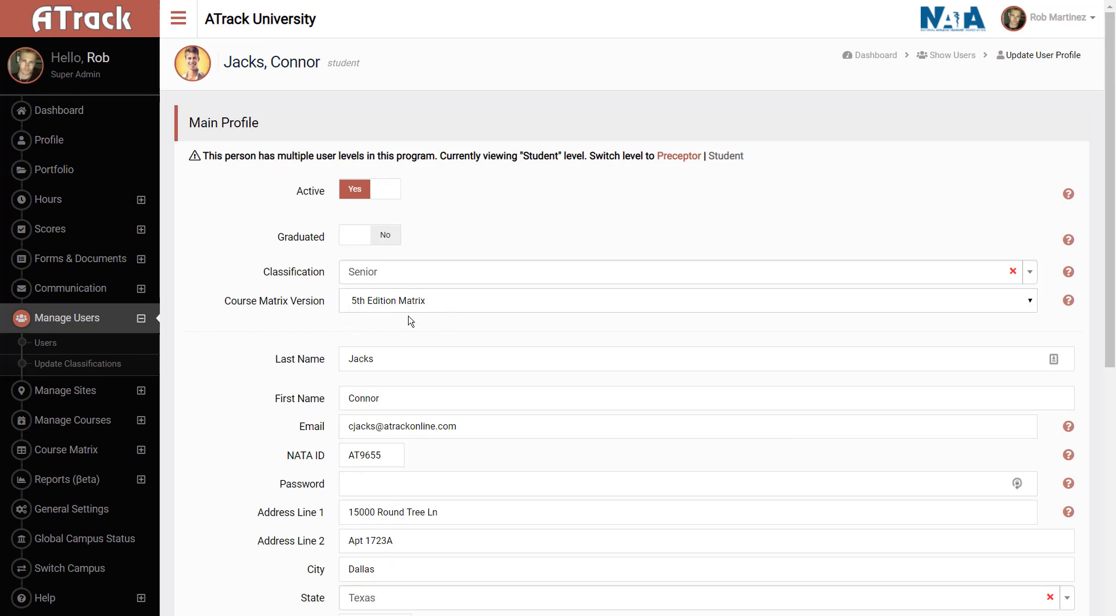
left_click(393, 301)
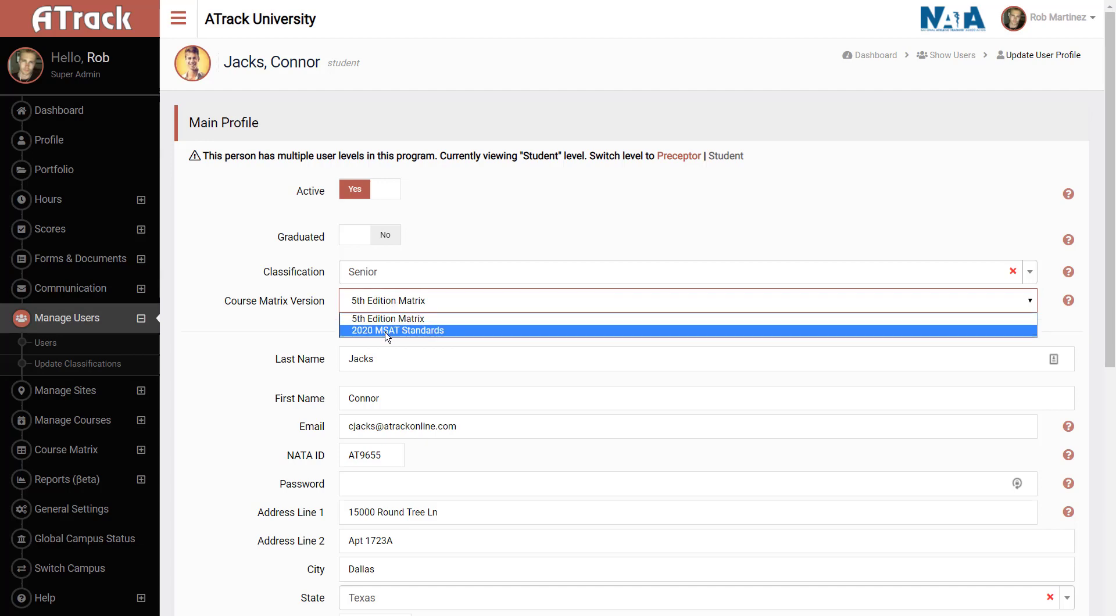
left_click(386, 330)
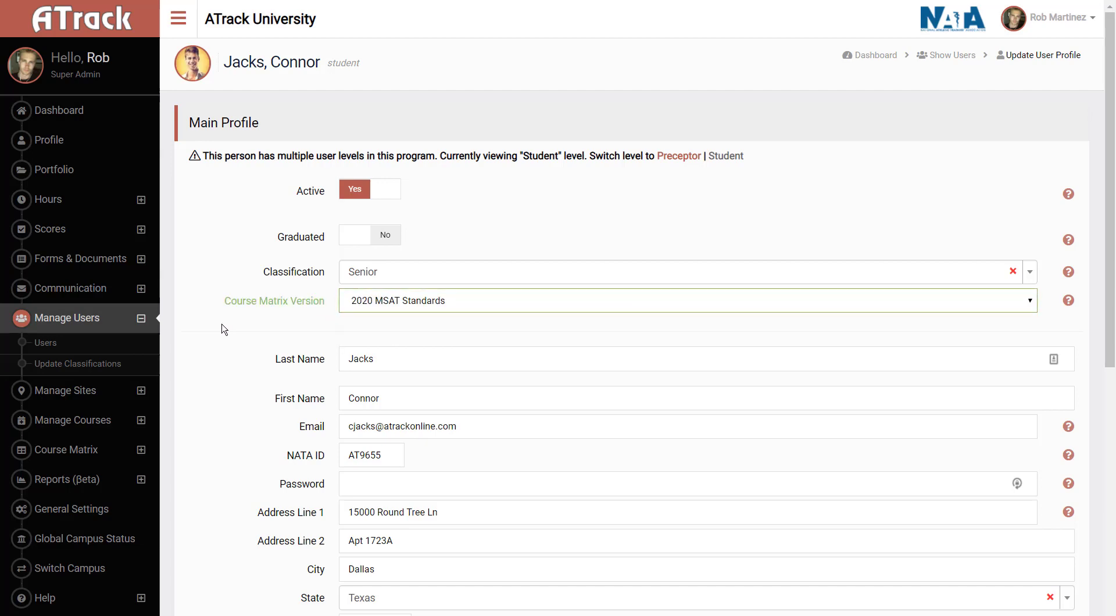
scroll(221, 329, "down", 8)
left_click(224, 571)
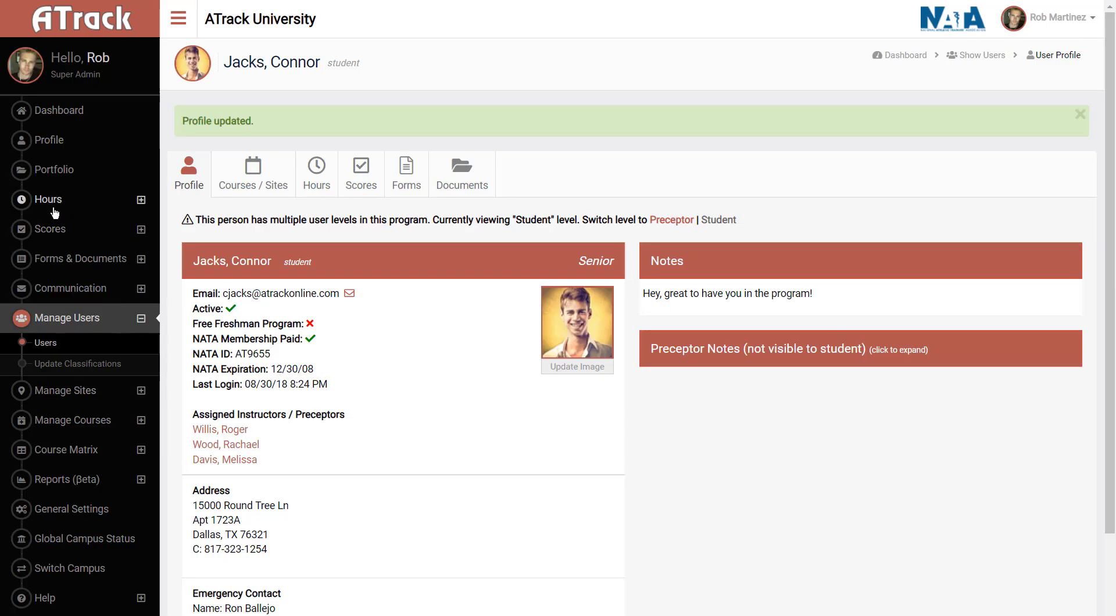
Step: Select the updated Senior student for scoring under 2020 MSAT Standards on the proficiency scoring page, and return to the dashboard
left_click(51, 229)
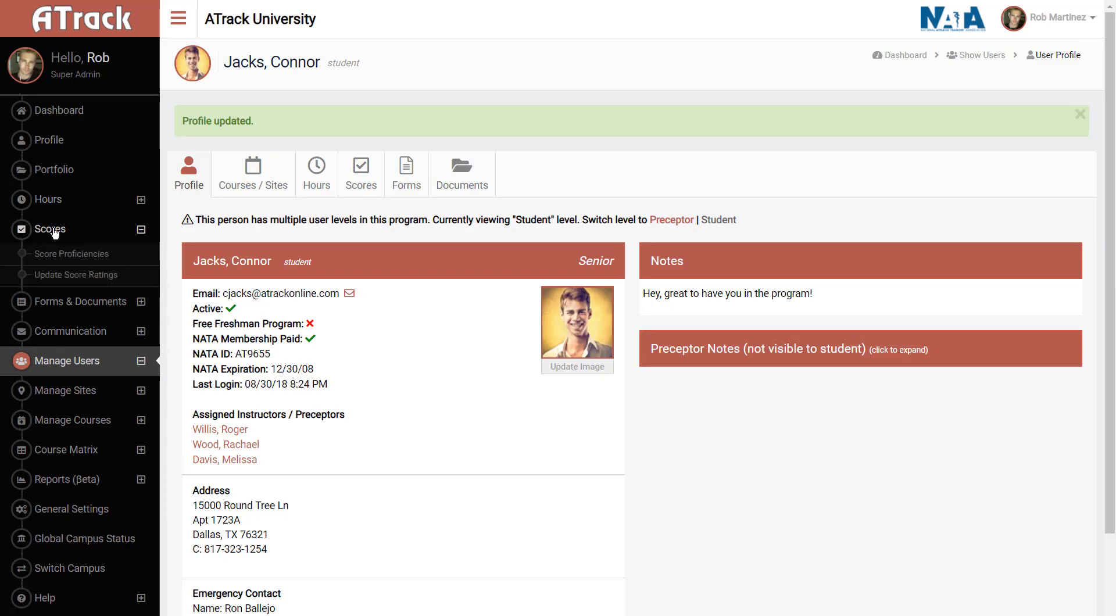
left_click(81, 255)
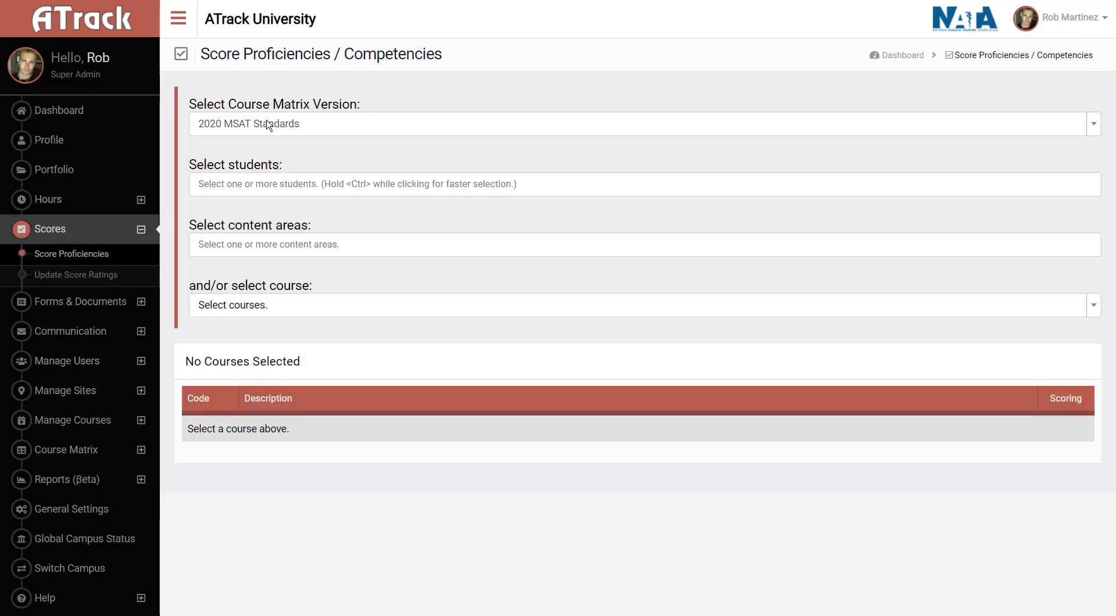
left_click(264, 184)
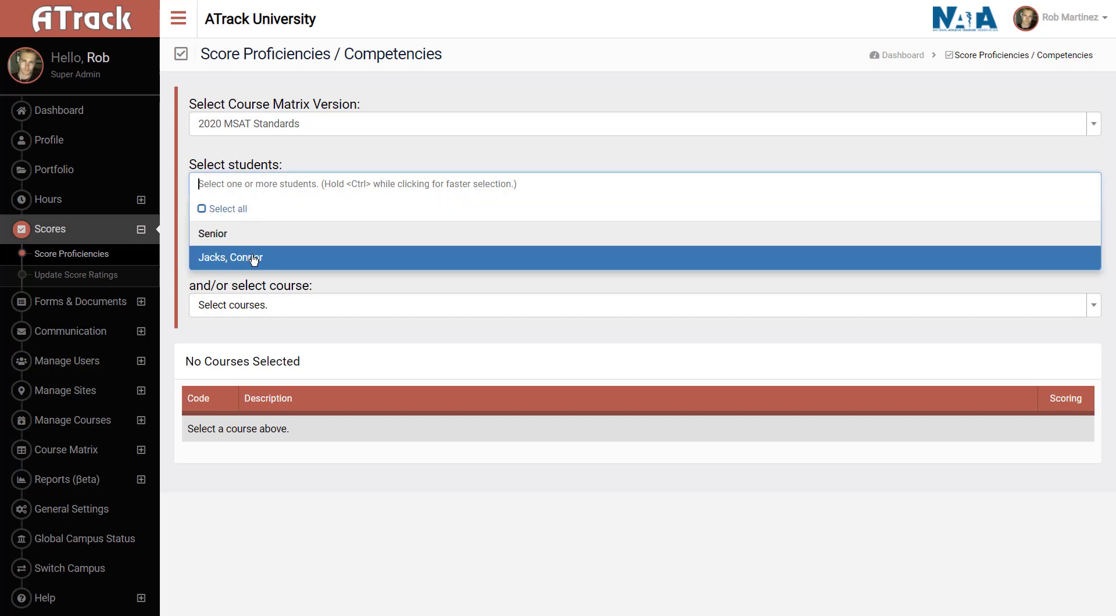
left_click(233, 259)
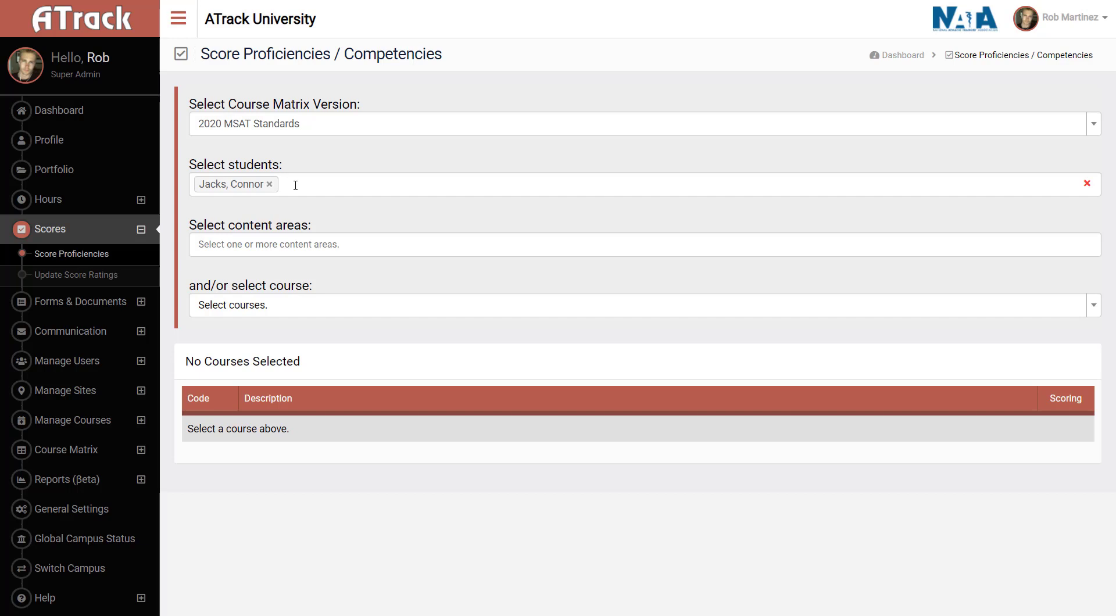
left_click(74, 117)
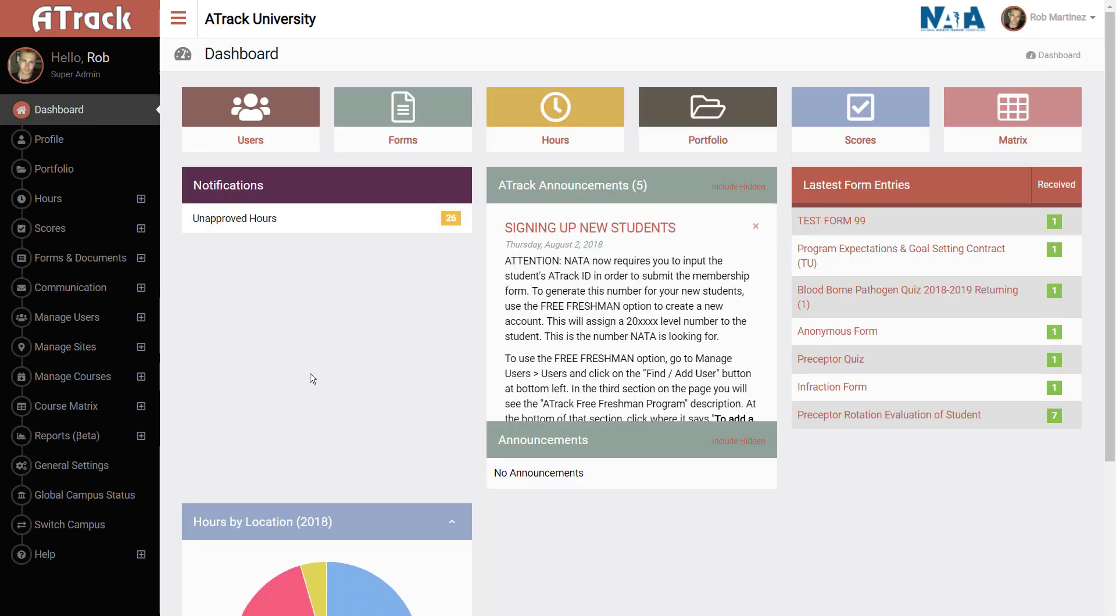